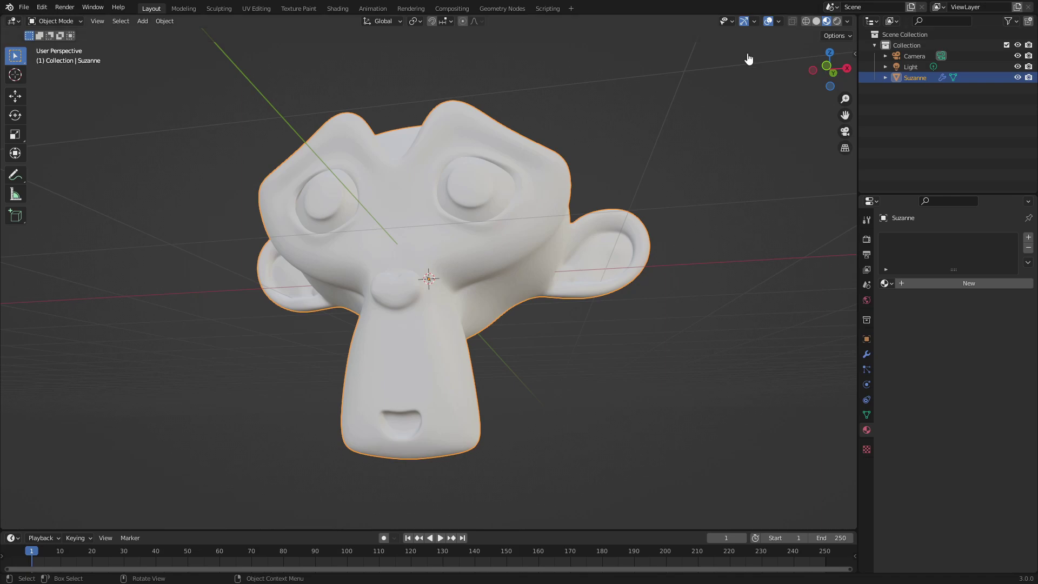
- Split the 3D Viewport into two even halves and make the left one a Shader Editor
drag(3, 17, 16, 48)
drag(8, 26, 445, 43)
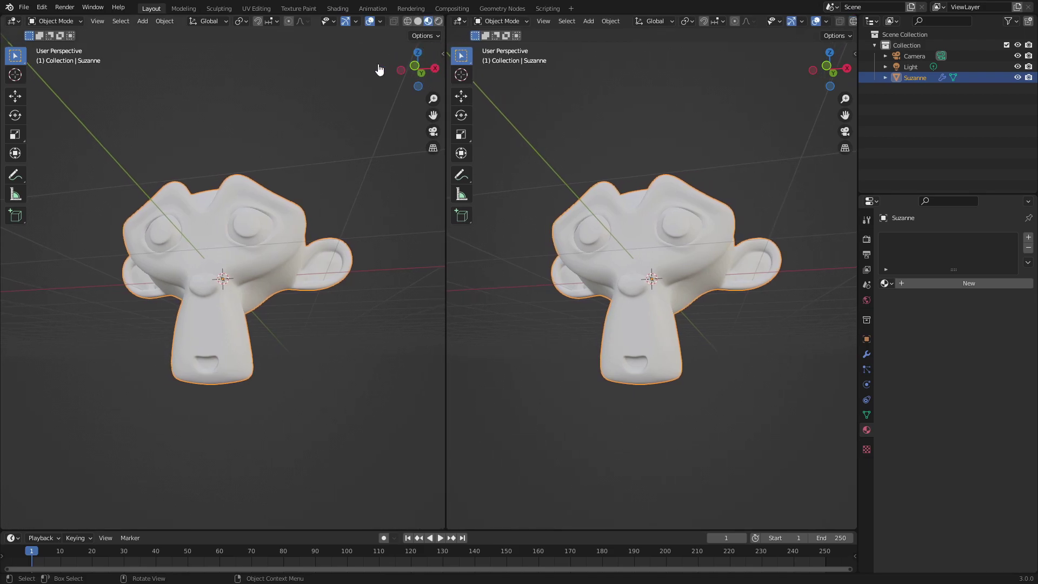
click(13, 25)
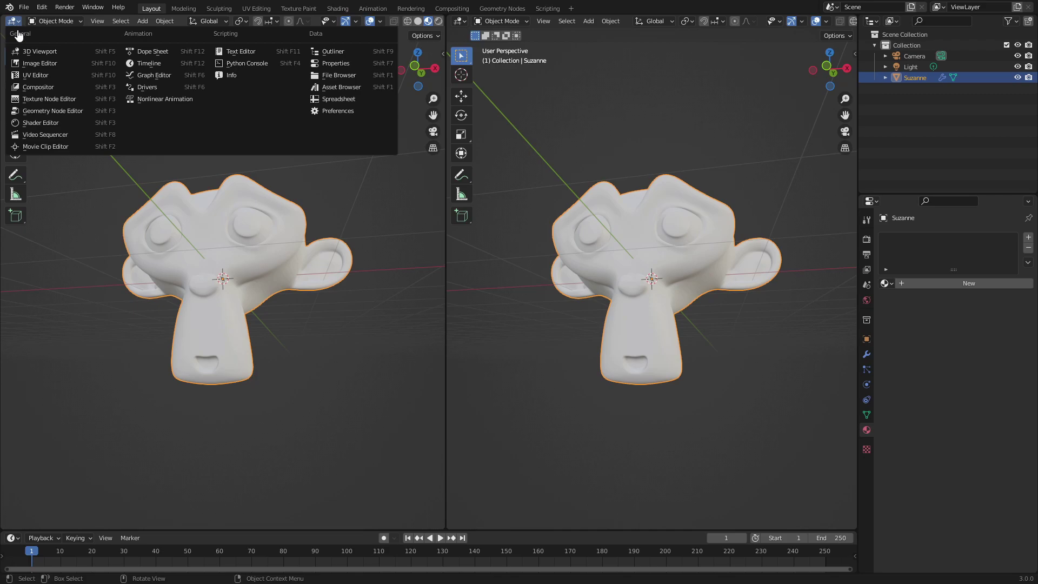
click(68, 124)
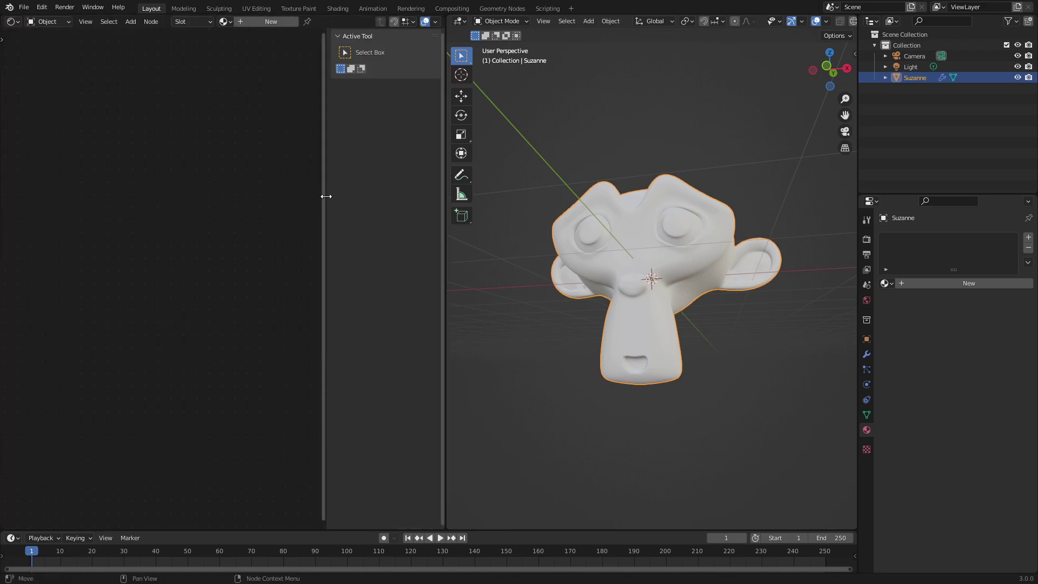
drag(326, 196, 427, 197)
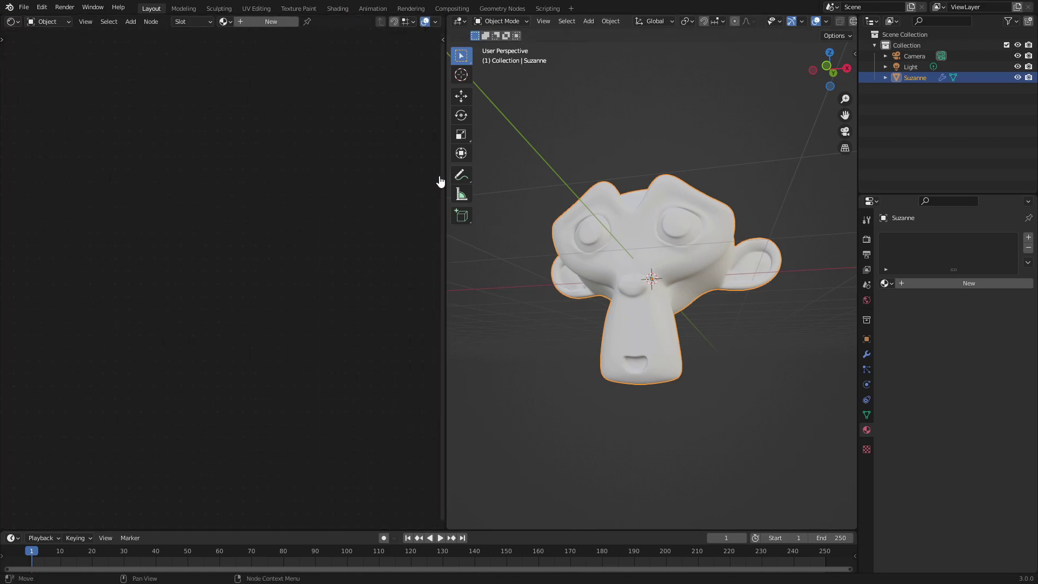
scroll(660, 221, up, 1)
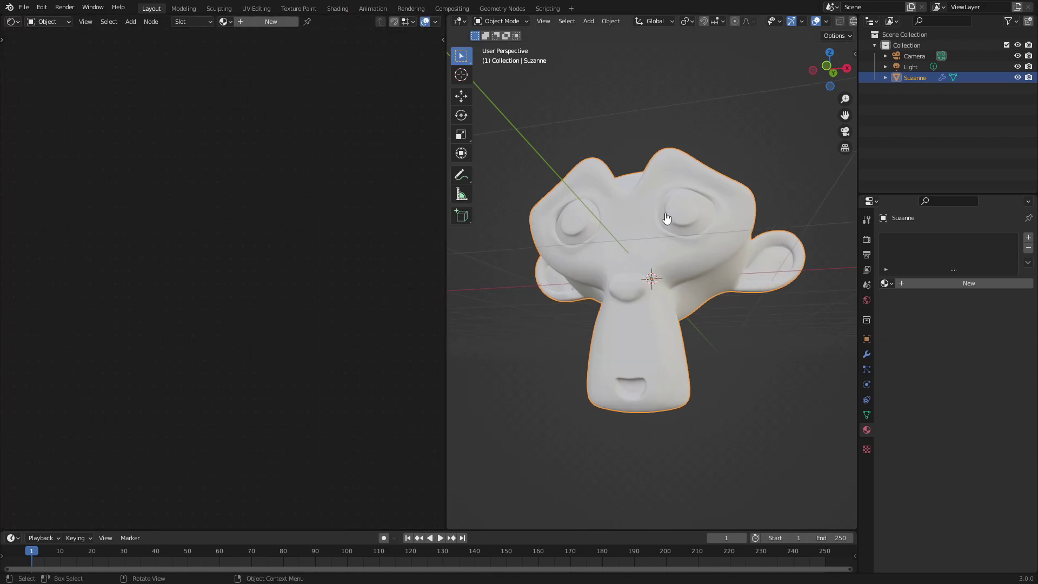
- Turn off viewport overlays and show Suzanne in Material Preview shading
click(817, 23)
click(816, 23)
click(816, 22)
click(816, 22)
click(816, 23)
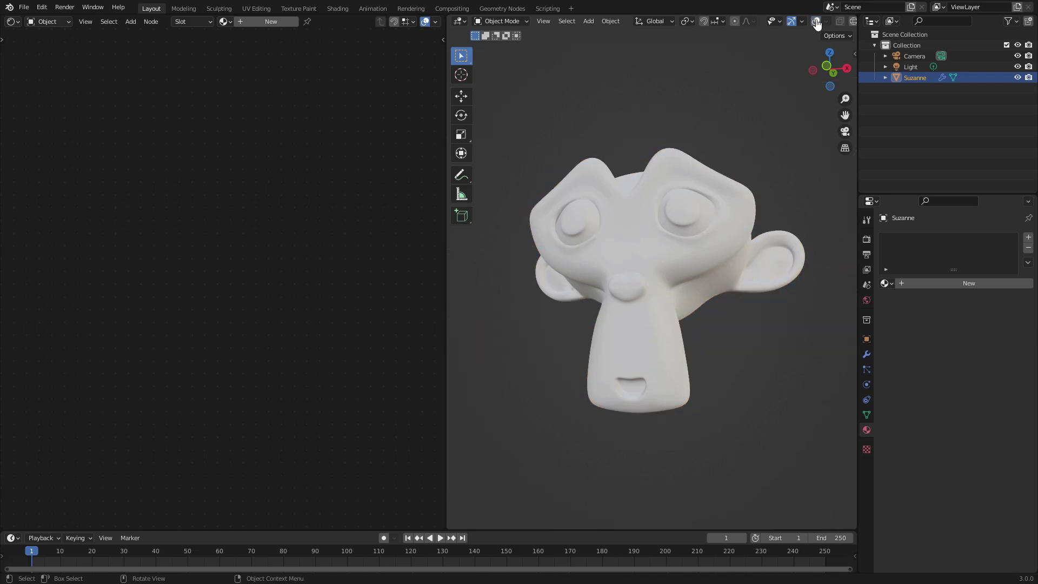
scroll(817, 22, down, 3)
click(827, 21)
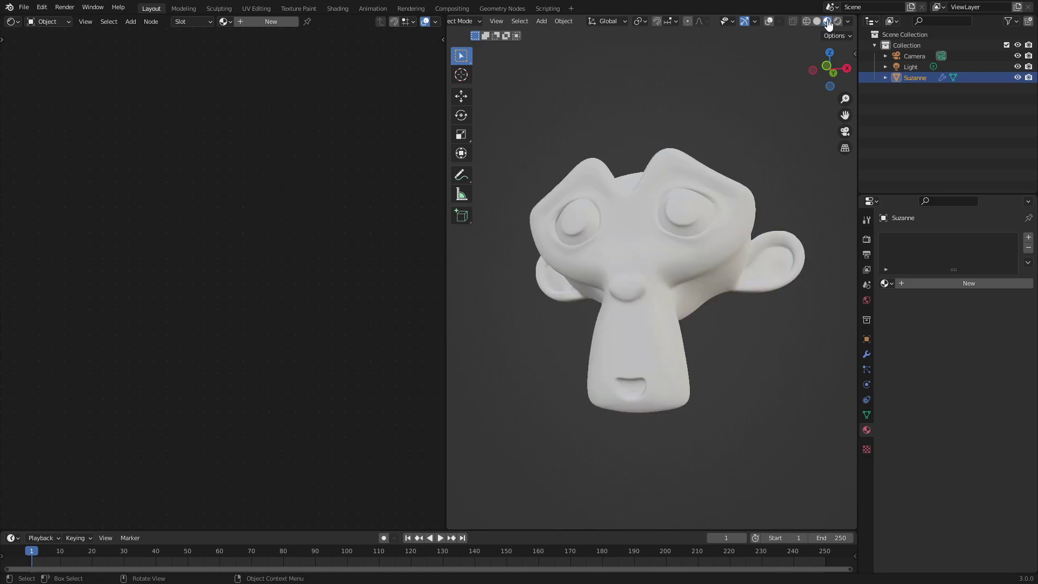
- Assign the existing Material to Suzanne and rename it COLOR RAMP
click(231, 23)
click(238, 39)
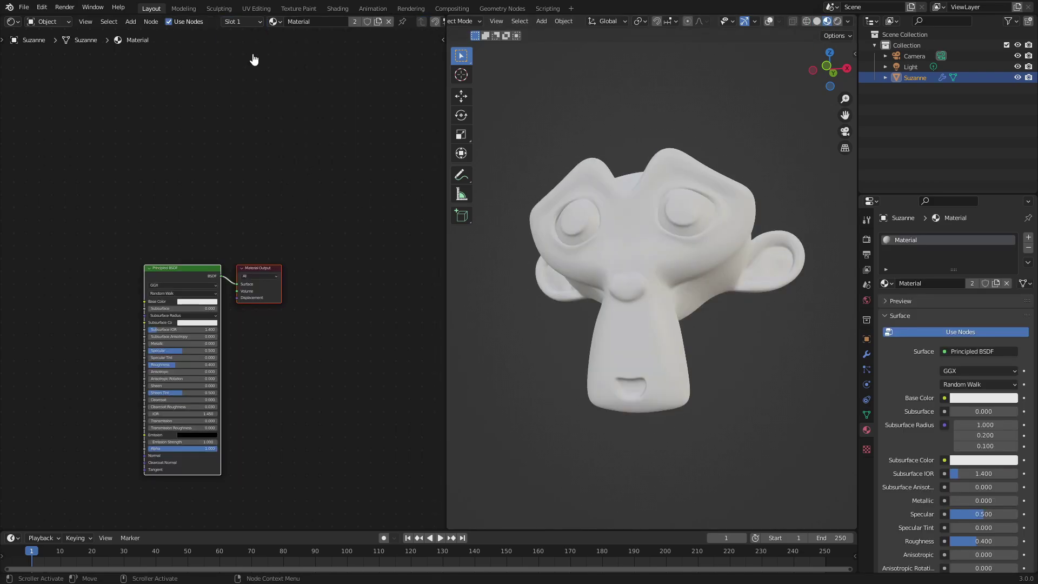
click(324, 22)
text(c)
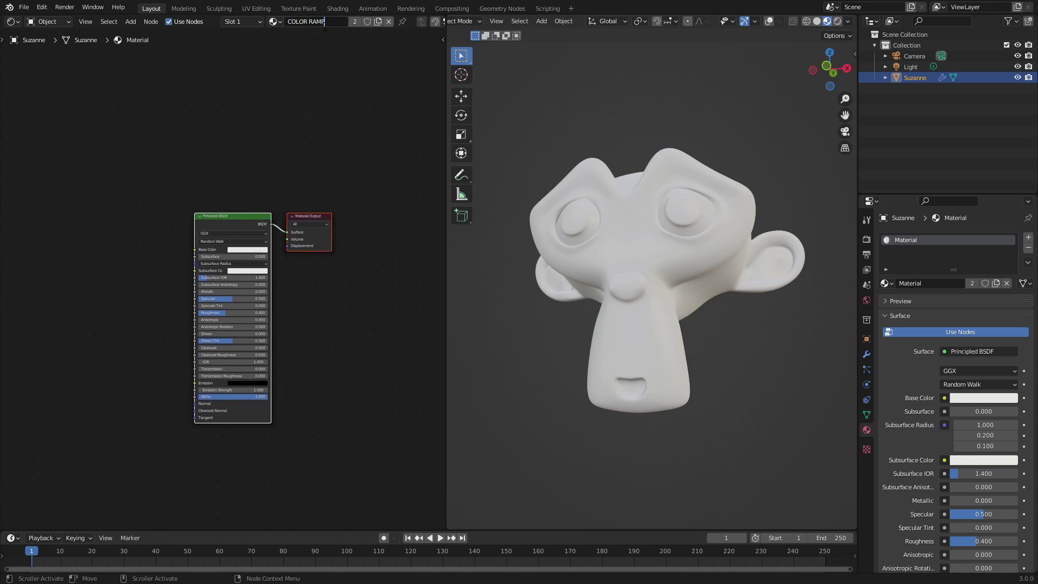
key(Return)
scroll(286, 158, up, 2)
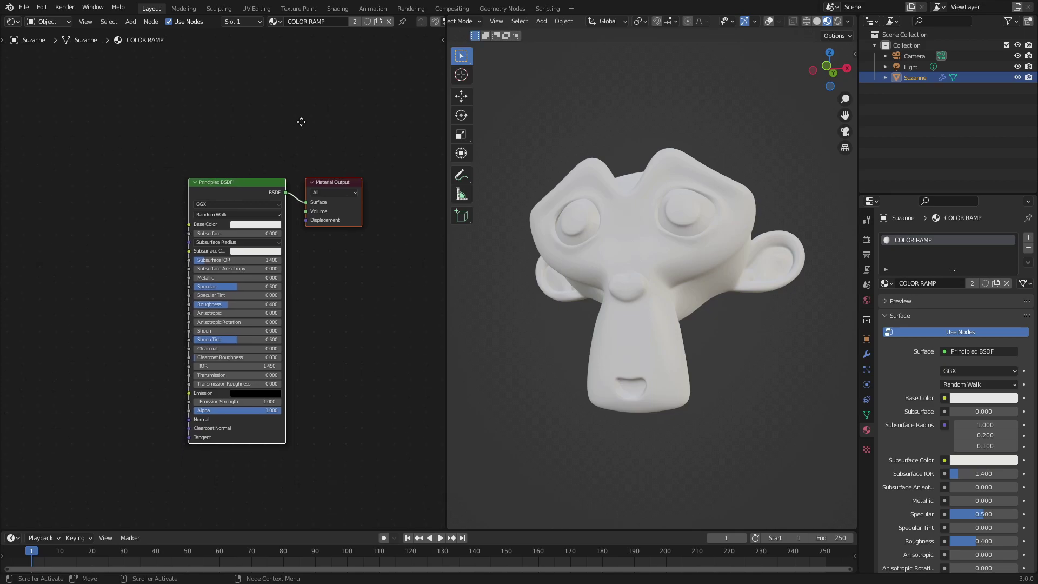
middle_drag(301, 122, 312, 111)
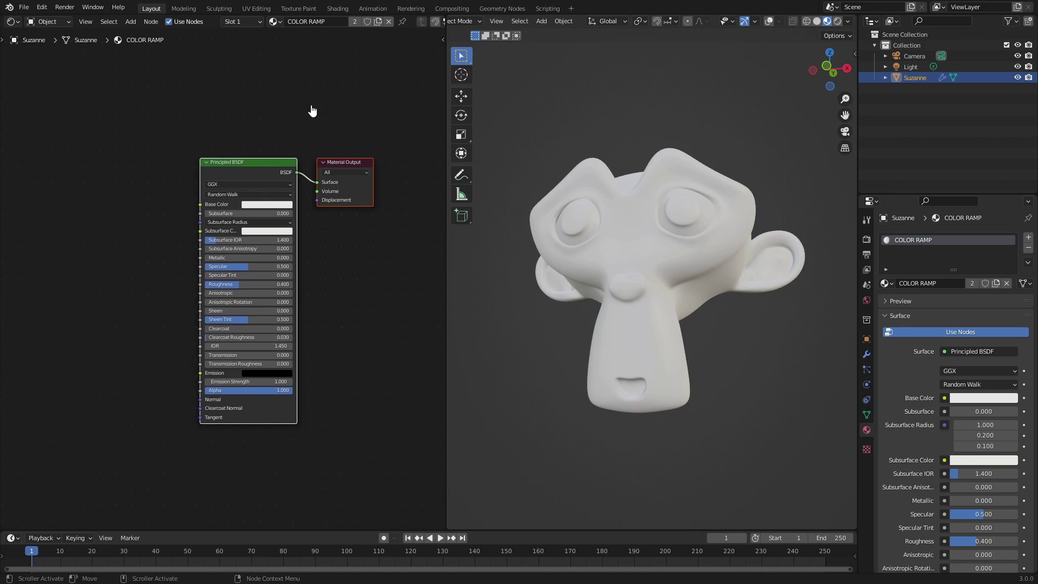
- Add a ColorRamp node left of the Principled BSDF and link its Color output to Base Color
click(284, 126)
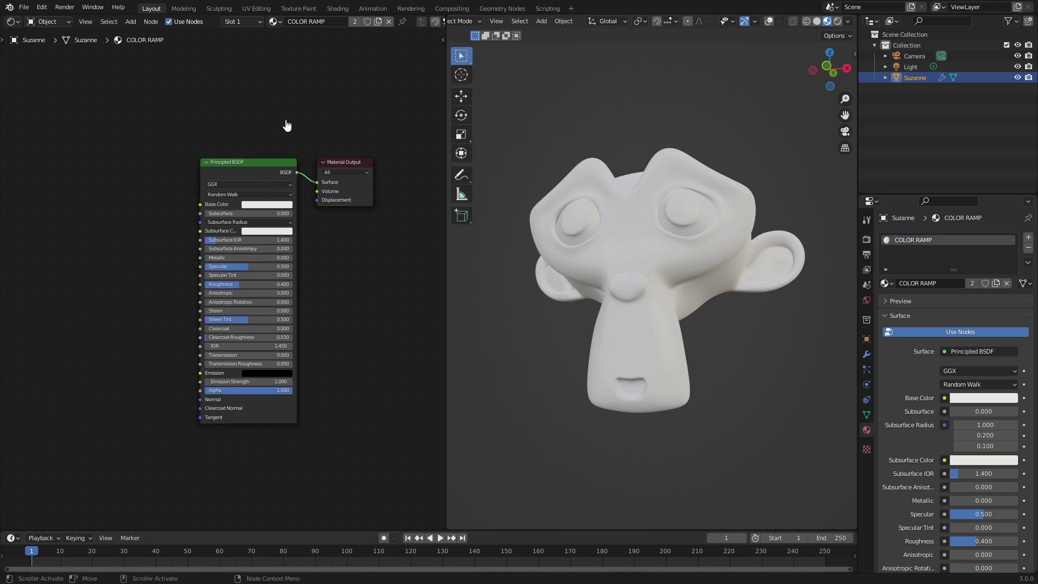
key(shift+a)
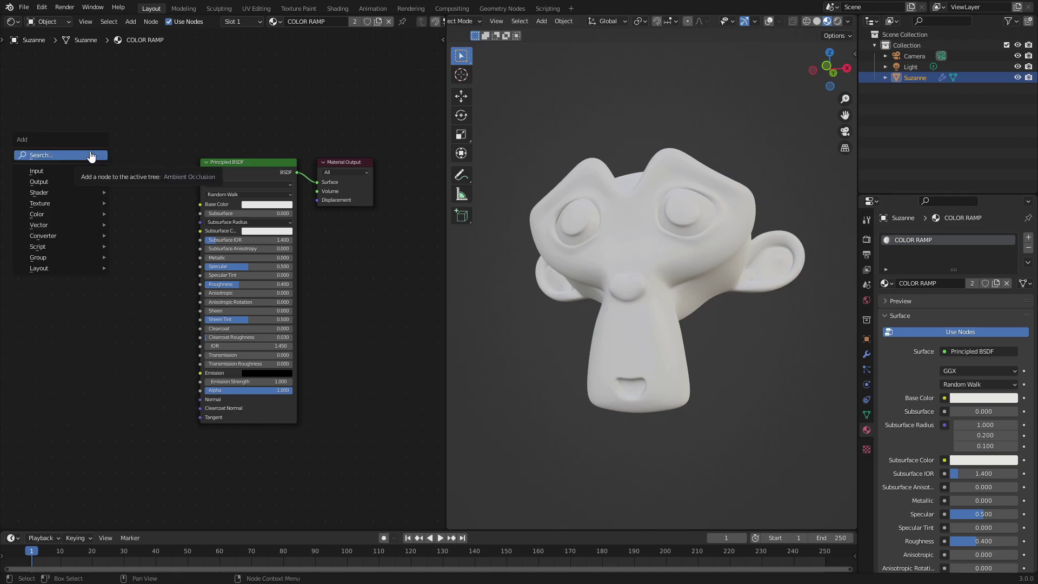
click(91, 156)
text(color ramp)
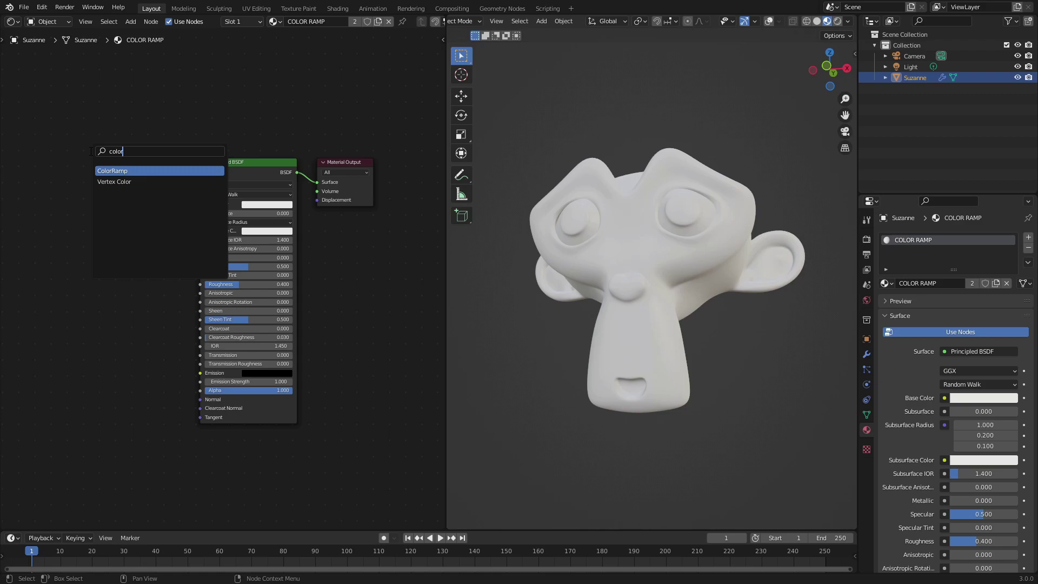
key(Return)
click(68, 154)
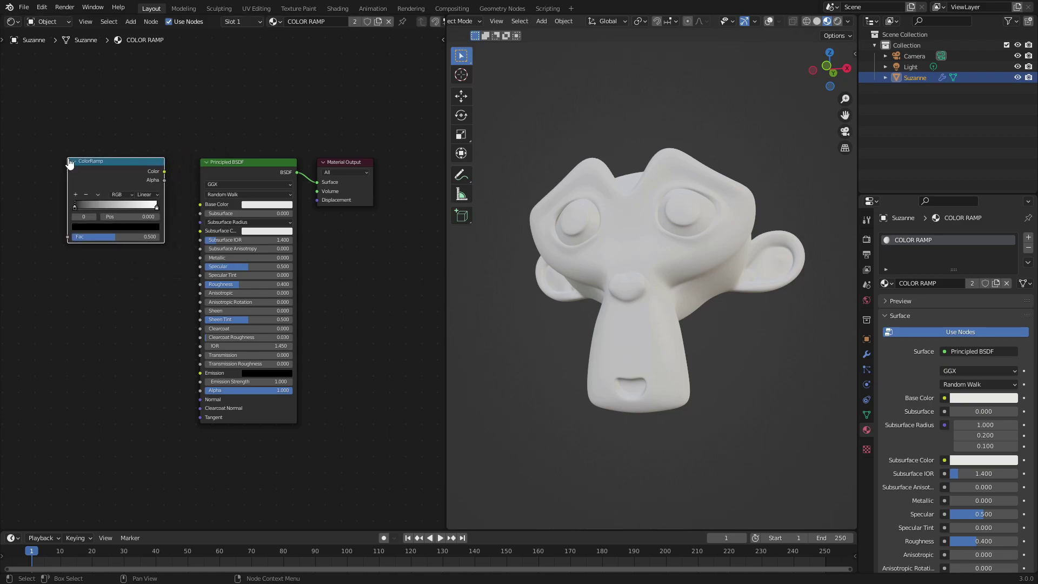
scroll(255, 261, up, 3)
scroll(255, 261, up, 1)
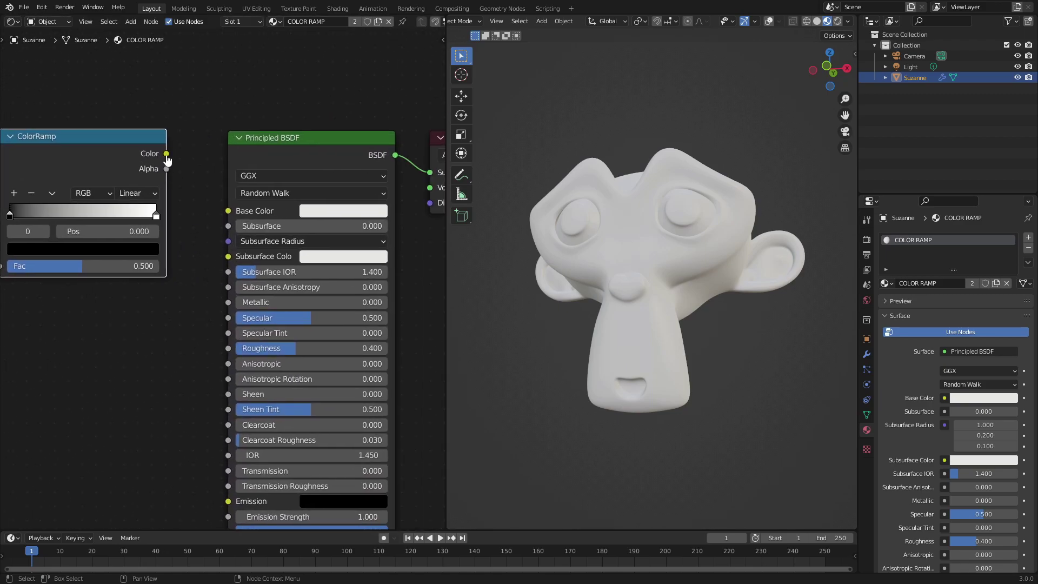
drag(167, 154, 230, 212)
middle_drag(184, 278, 214, 267)
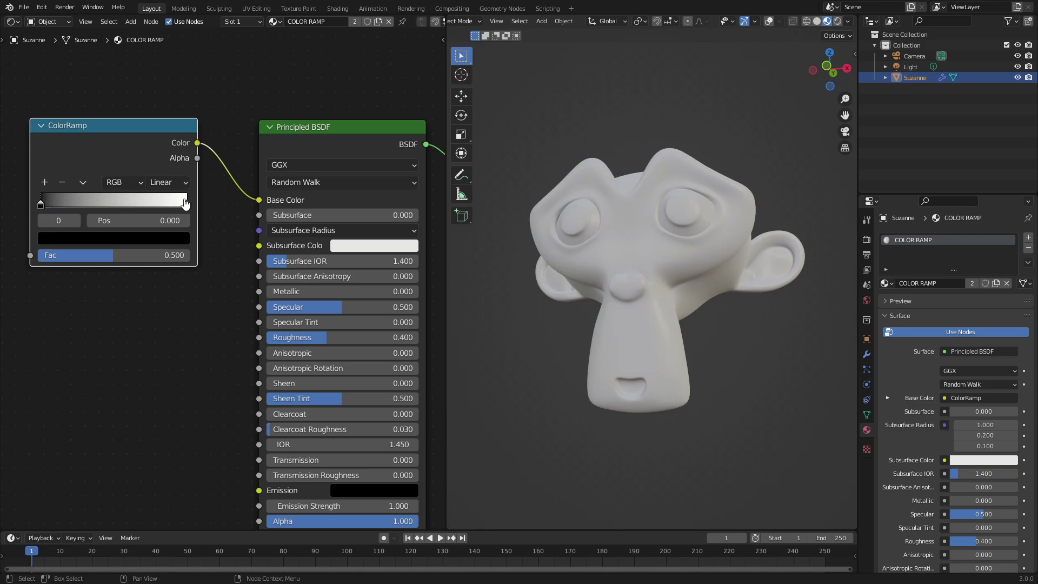
click(187, 204)
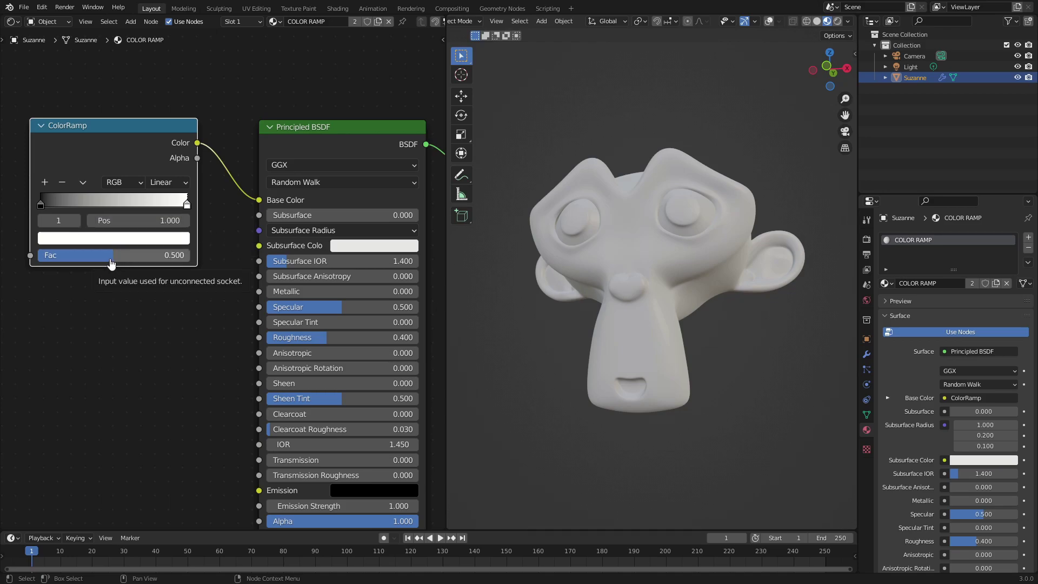
drag(111, 263, 75, 255)
click(128, 255)
click(128, 253)
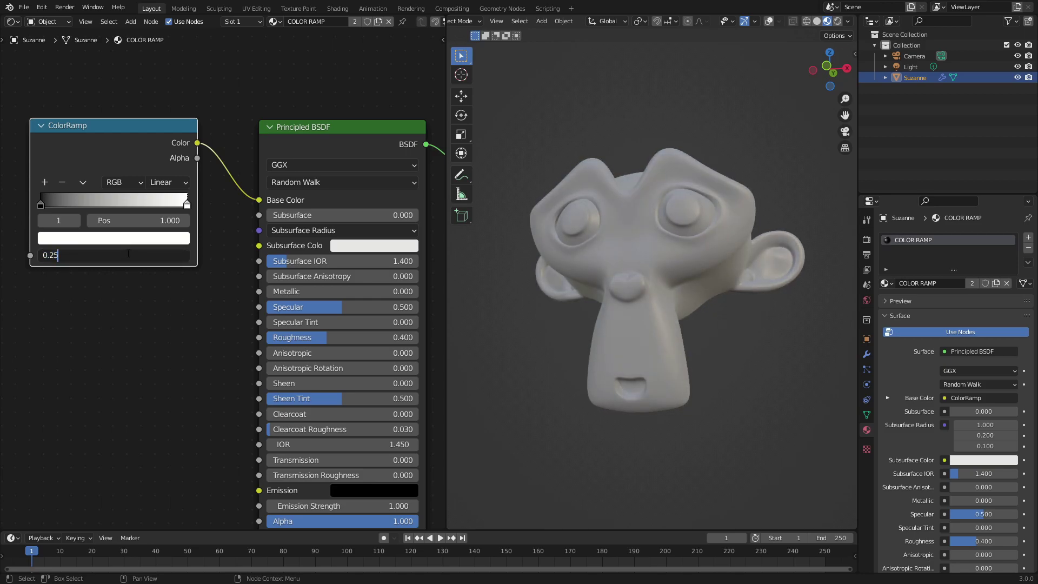
key(Return)
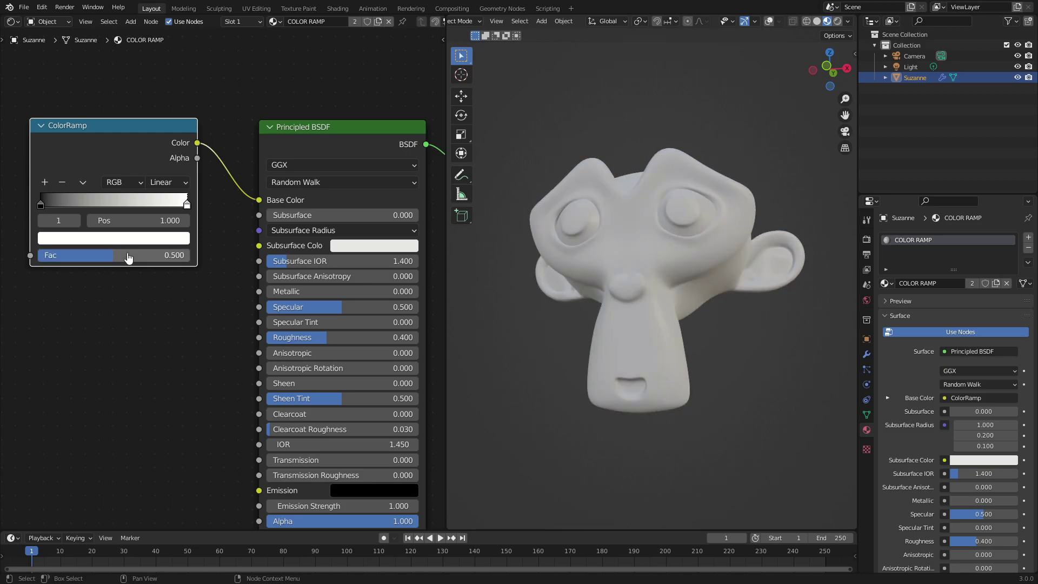
- Enlarge the timeline, set start and current frame to 0, and select the ramp's black stop
middle_drag(165, 315, 159, 317)
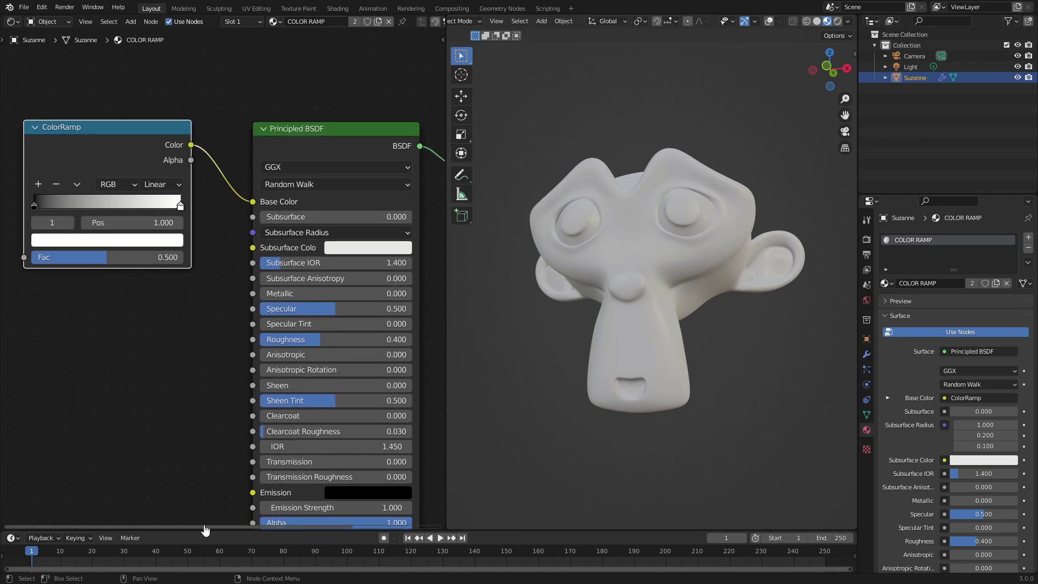
drag(209, 534, 212, 507)
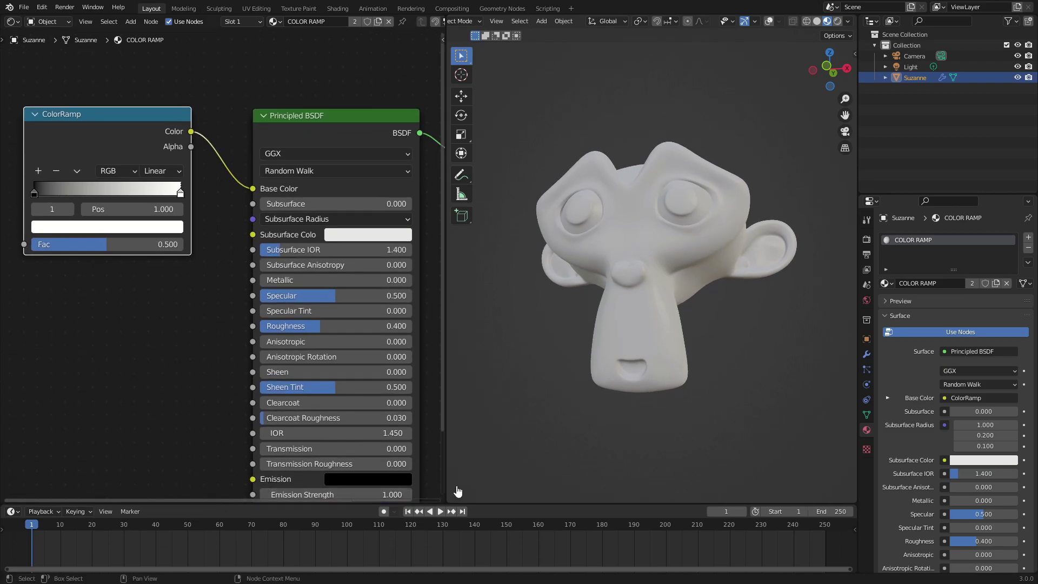
drag(780, 513, 773, 513)
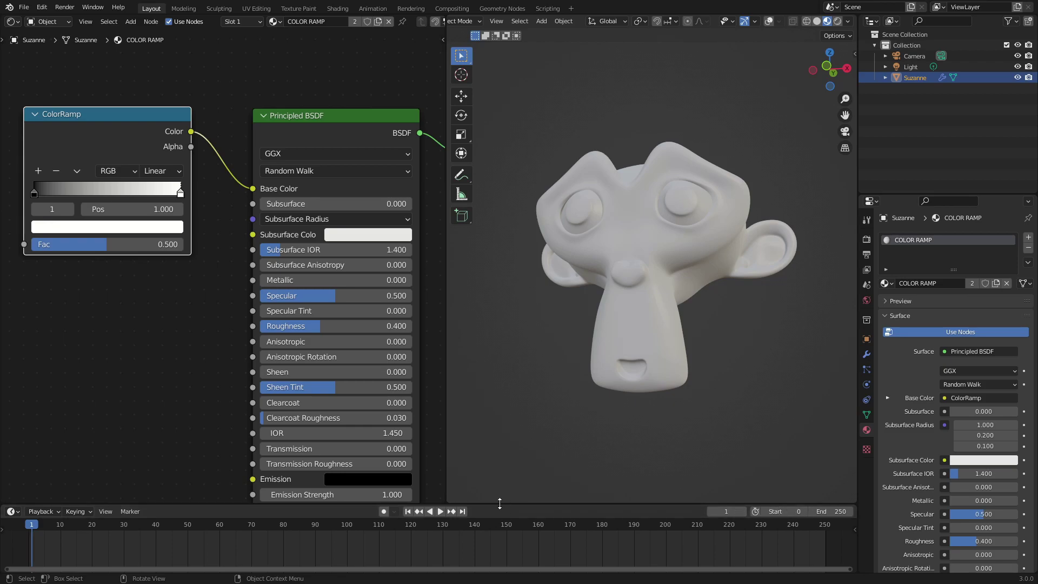
click(712, 511)
middle_drag(163, 332, 194, 325)
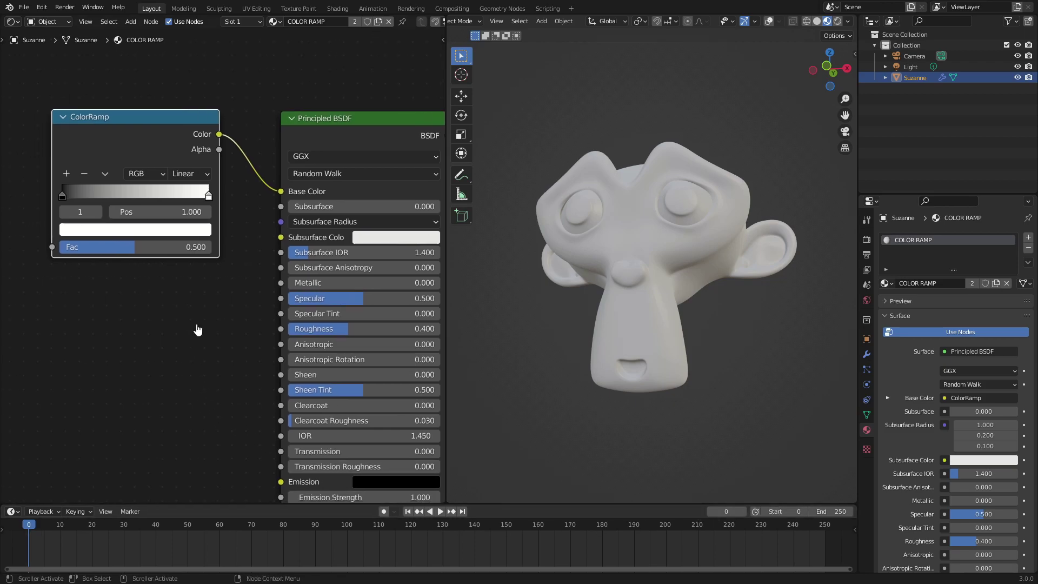
click(63, 196)
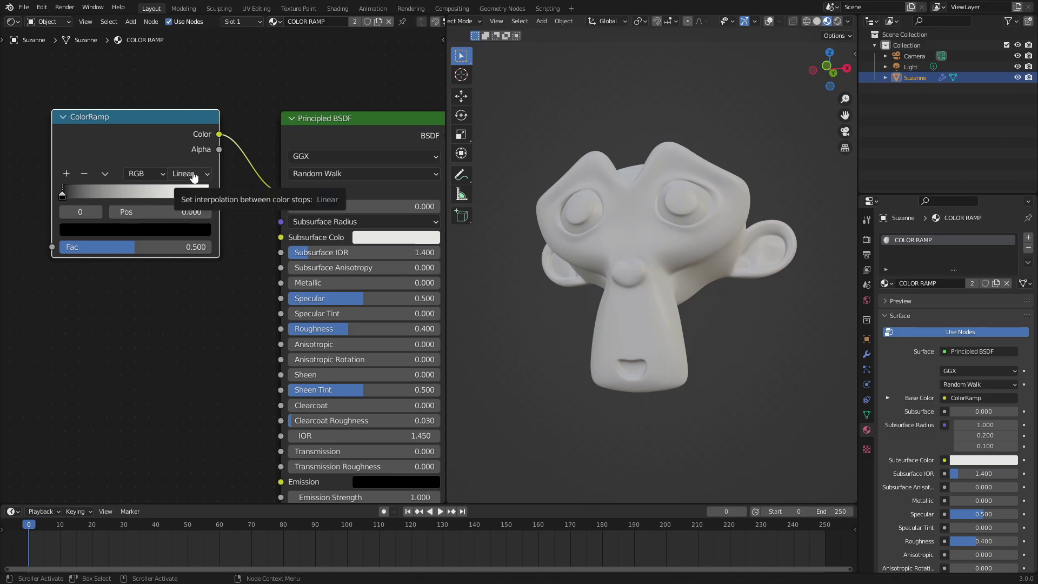
- Switch the ColorRamp to Constant interpolation and move the white stop to Pos 0.518
click(194, 174)
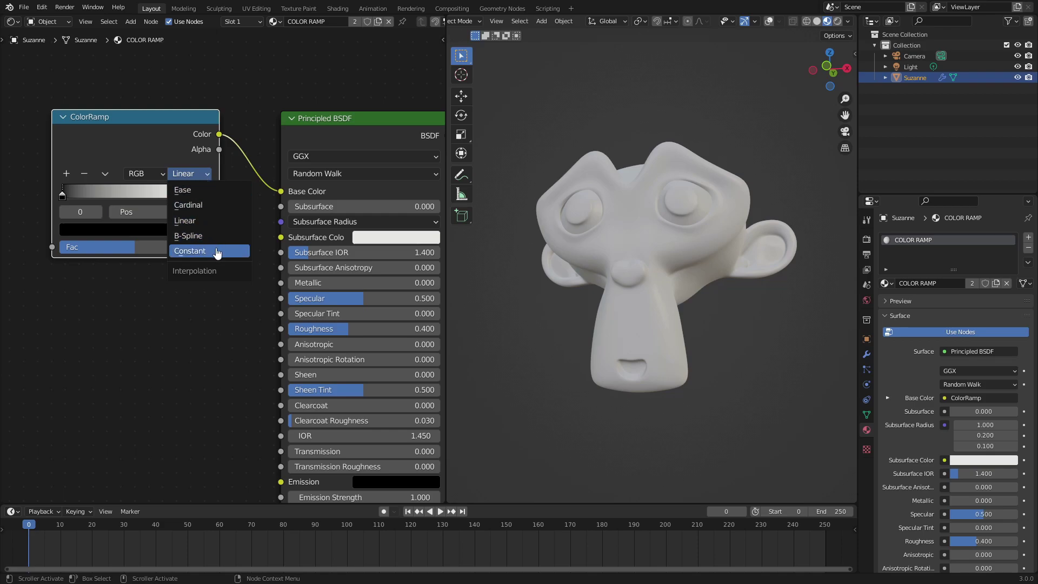
click(189, 251)
drag(208, 196, 138, 196)
middle_drag(125, 228, 194, 231)
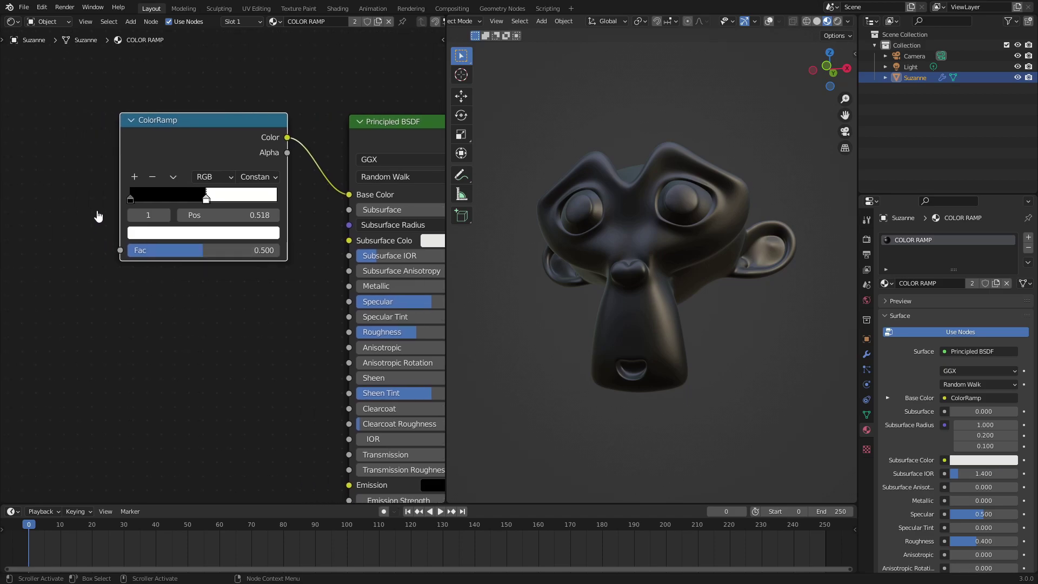
- Add a Noise Texture node left of the ColorRamp and wire its Color into the ramp's Fac
key(shift+a)
text(n)
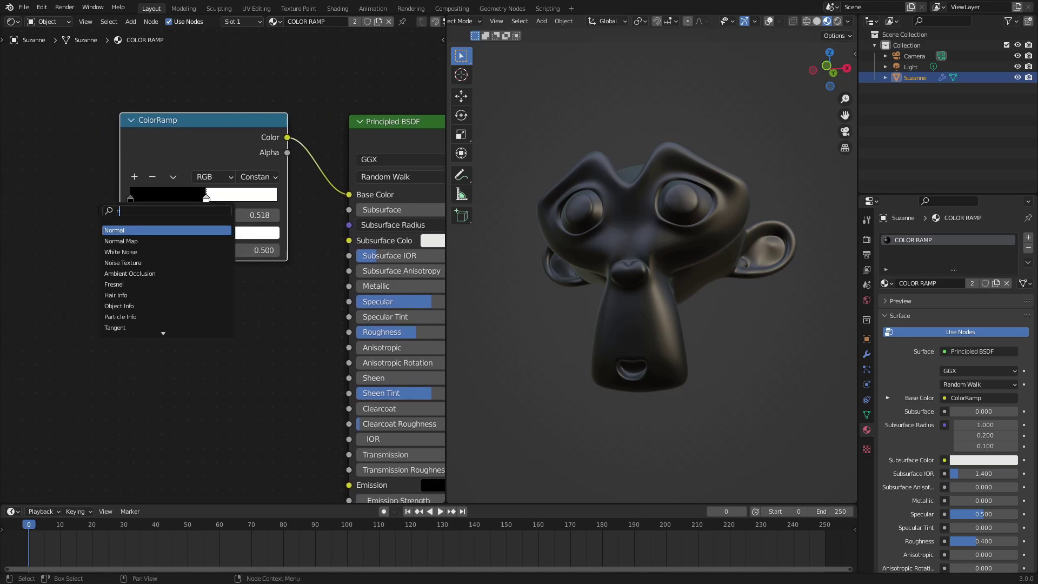
text(oise)
click(123, 241)
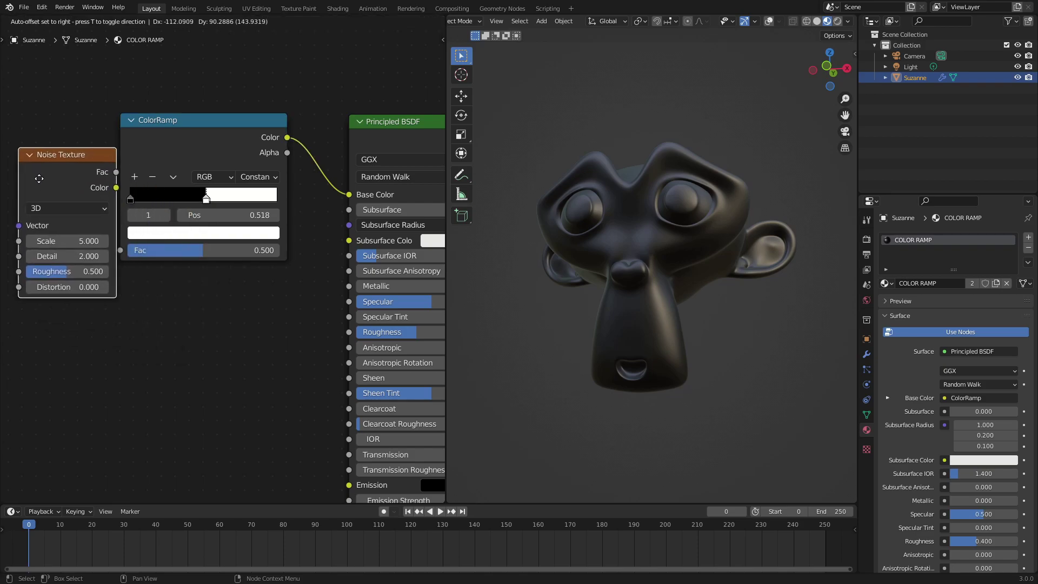
click(96, 188)
drag(97, 181, 120, 250)
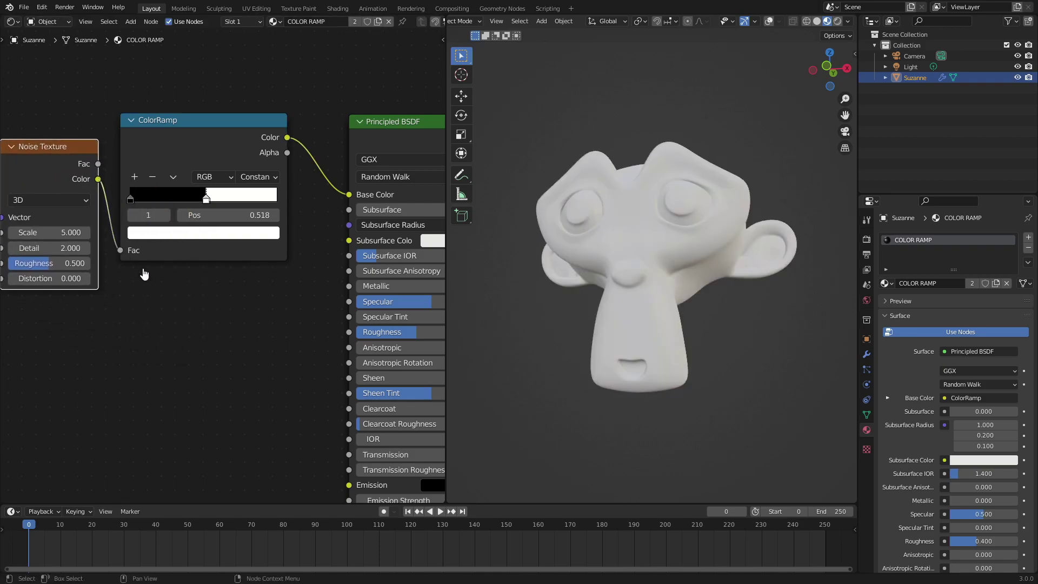
middle_drag(202, 292, 245, 317)
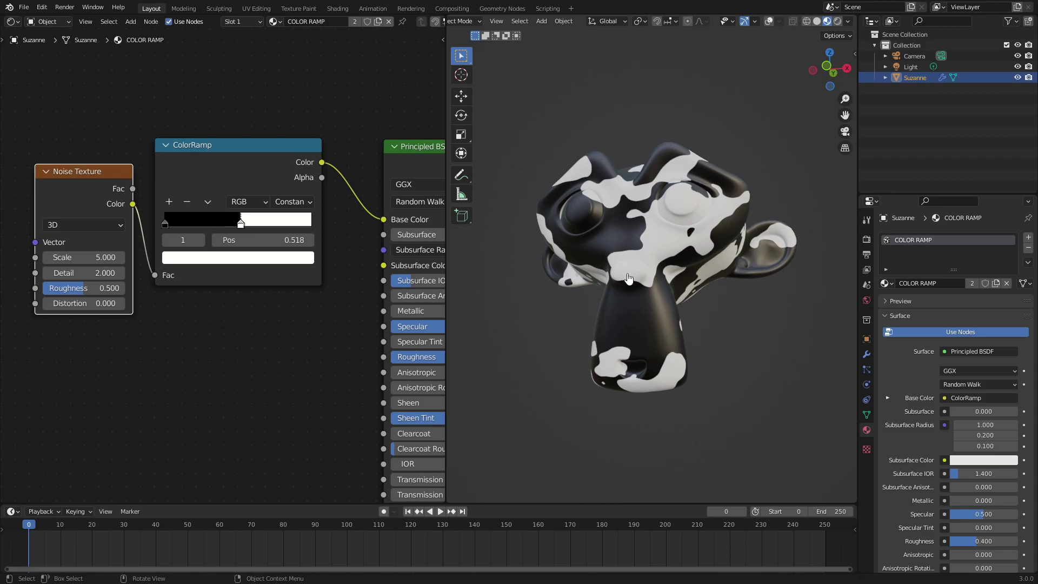
middle_drag(628, 279, 695, 275)
middle_drag(688, 232, 624, 237)
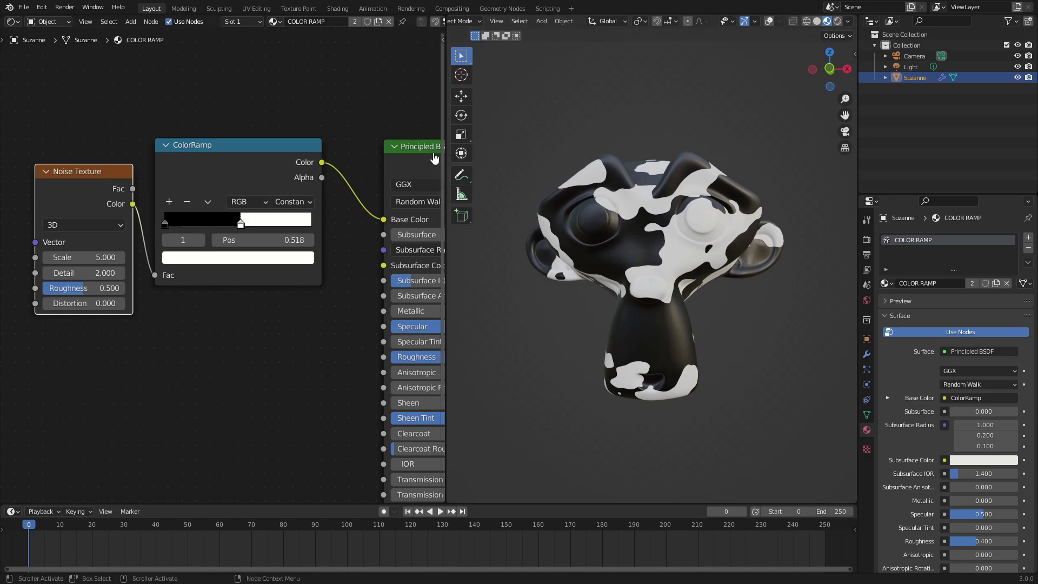
- Color the ramp's left (black) stop dark blue
click(164, 223)
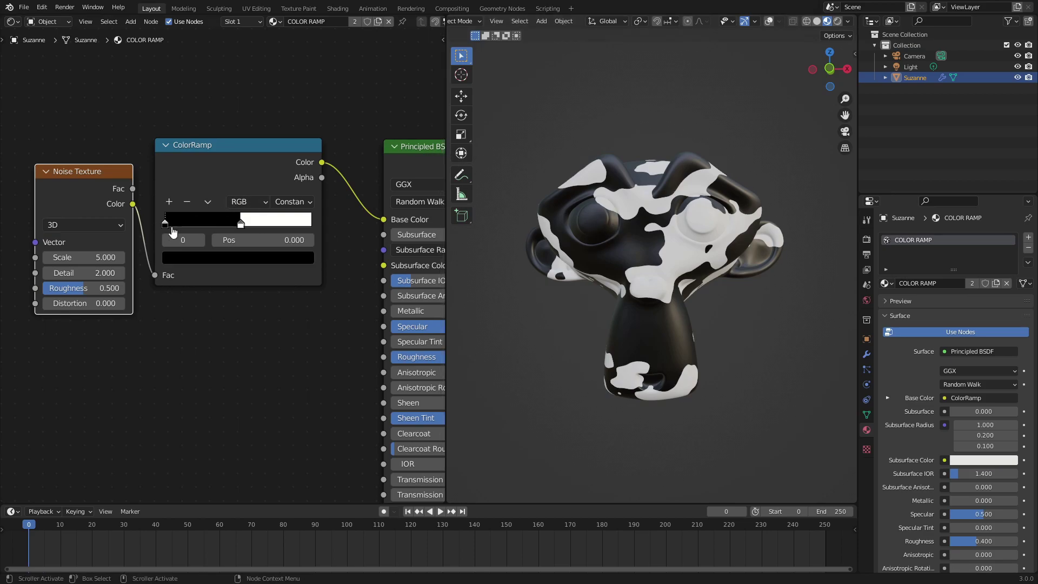
click(221, 257)
drag(283, 145, 282, 105)
click(238, 59)
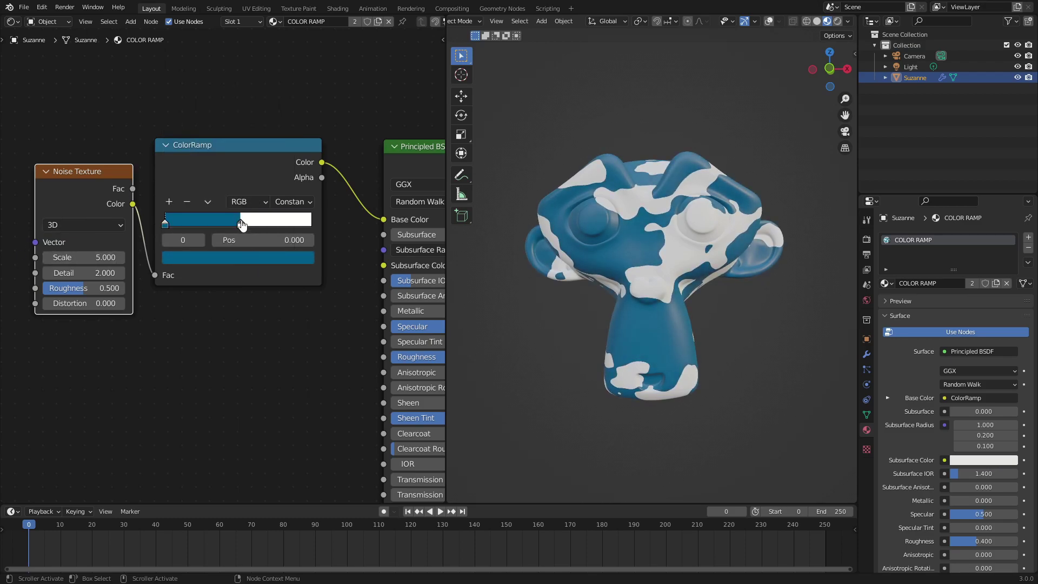
- Make the right stop orange-yellow, shifted slightly to Pos 0.495
drag(242, 224, 242, 229)
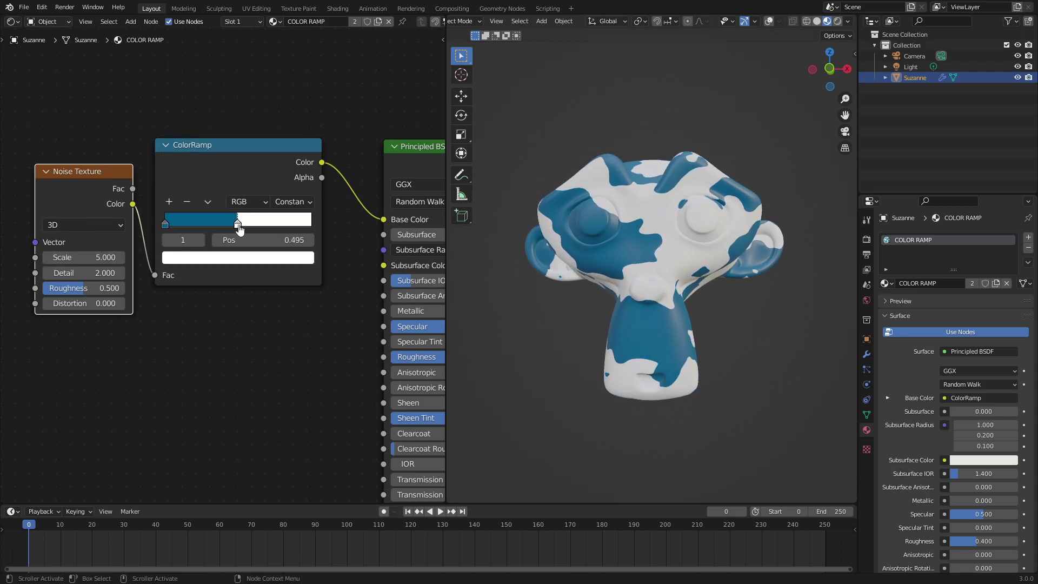
click(243, 259)
click(193, 125)
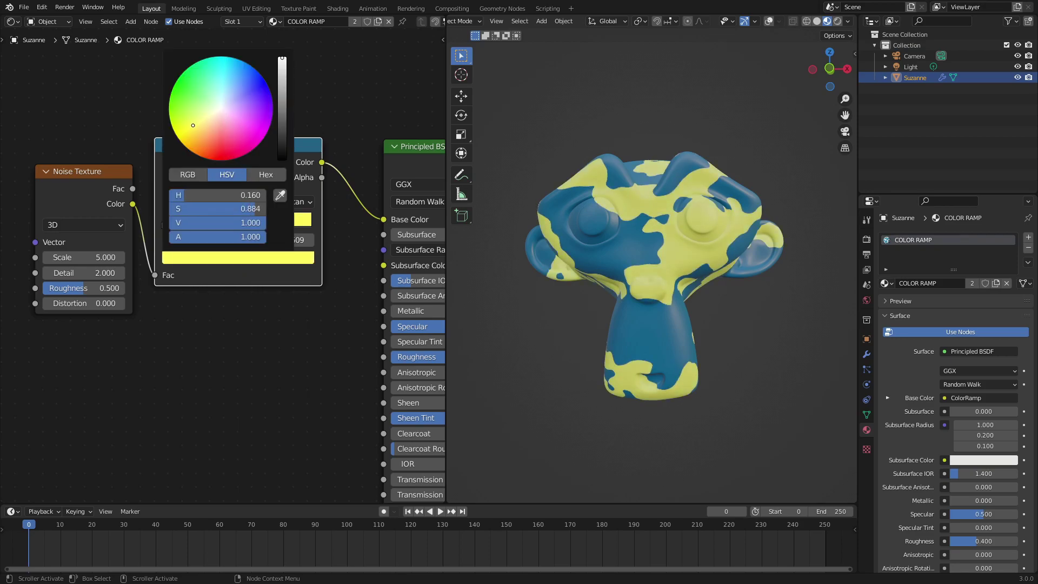
click(195, 132)
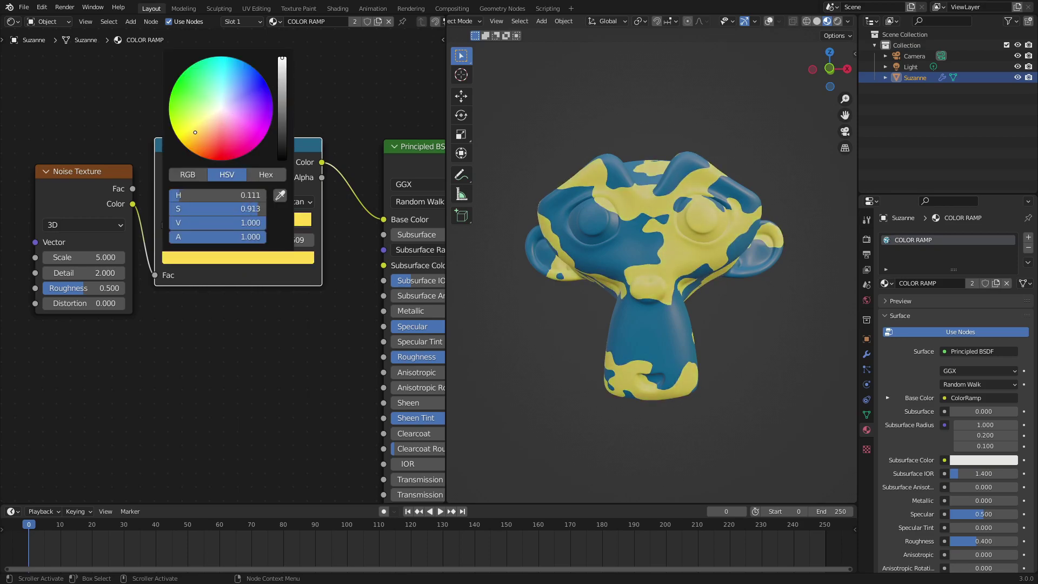
middle_drag(525, 302, 719, 250)
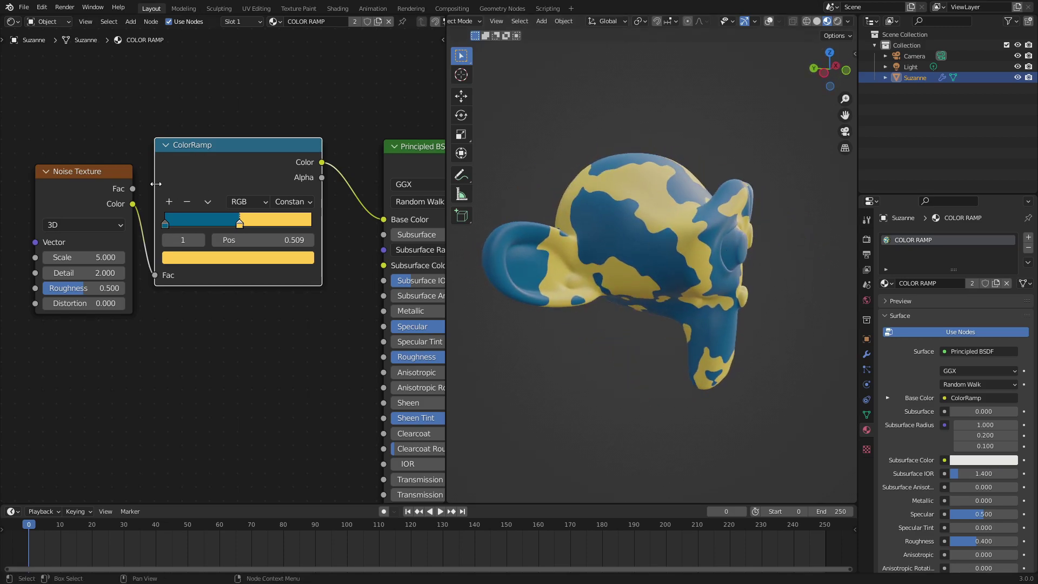
click(169, 203)
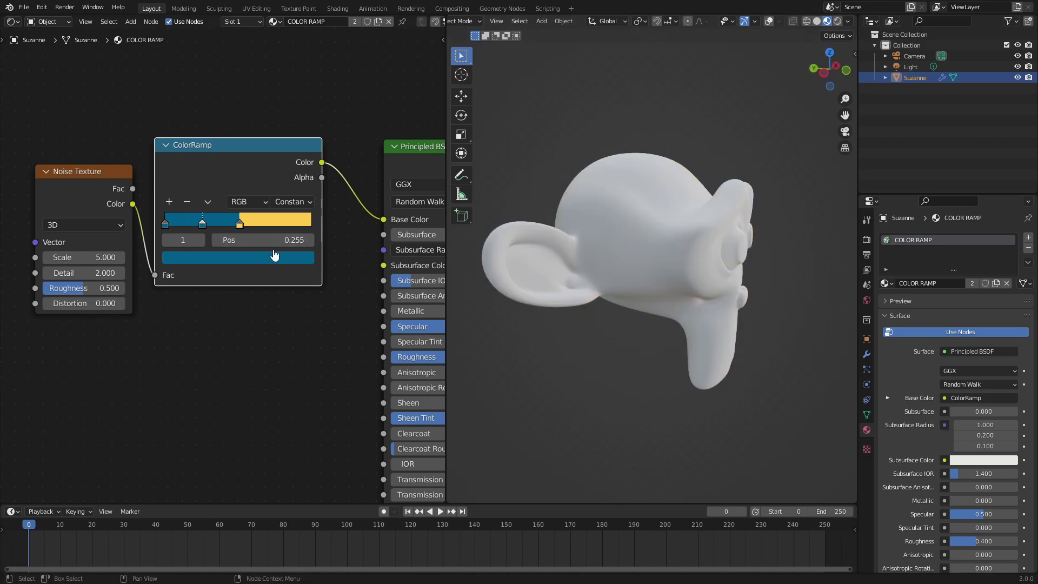
click(244, 260)
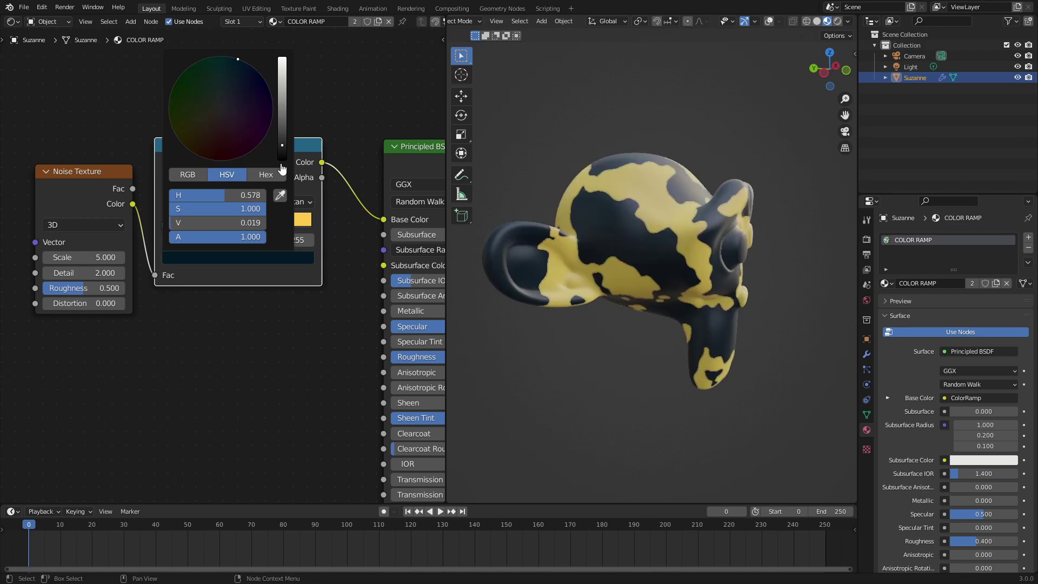
click(208, 225)
drag(211, 228, 240, 238)
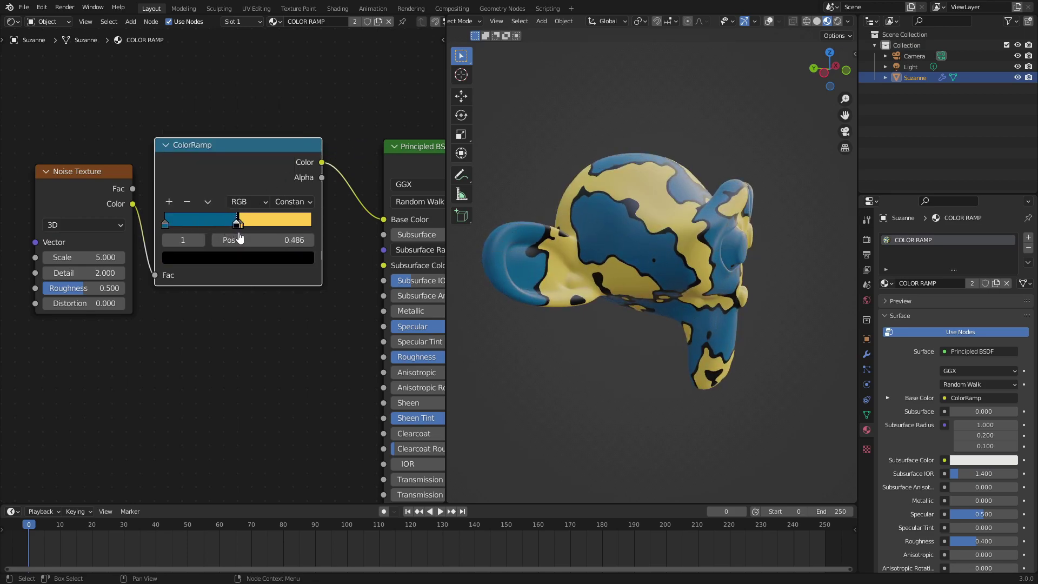
middle_drag(734, 190, 535, 178)
click(187, 201)
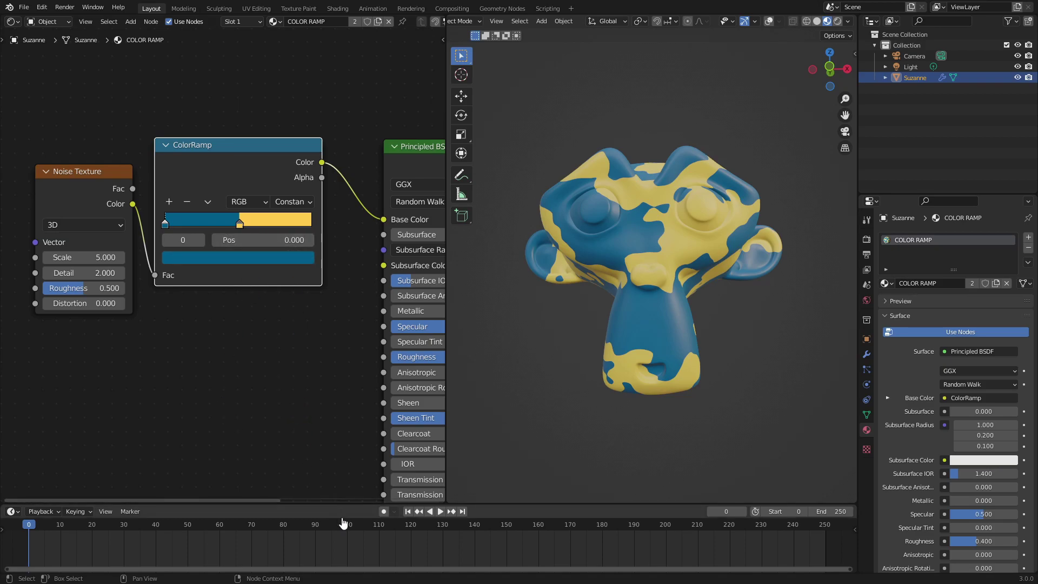
- Keyframe the blue stop at Pos 0.000 on frame 0, leaving it unchanged at frame 60
drag(344, 503, 343, 497)
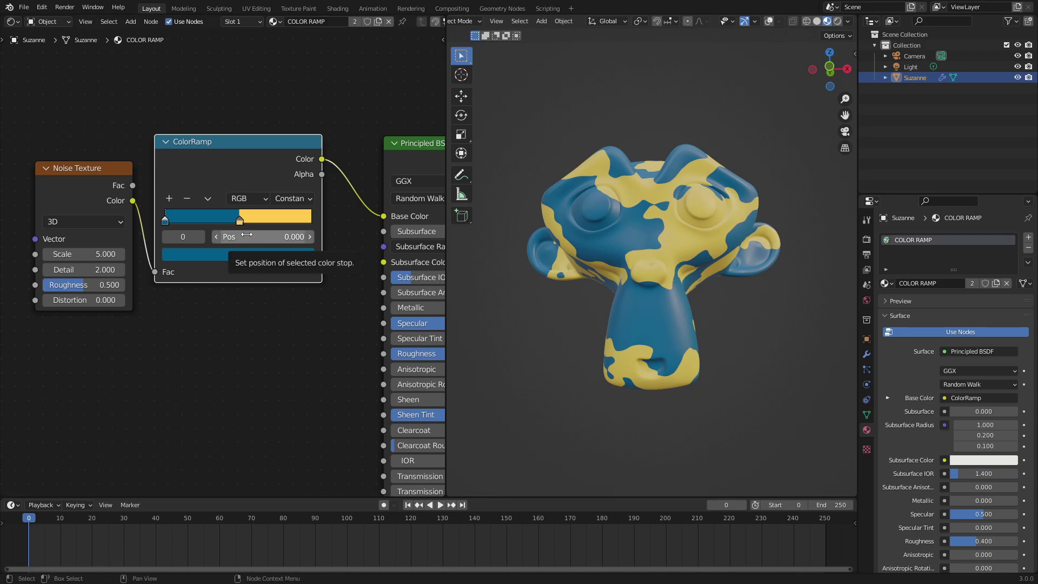
key(i)
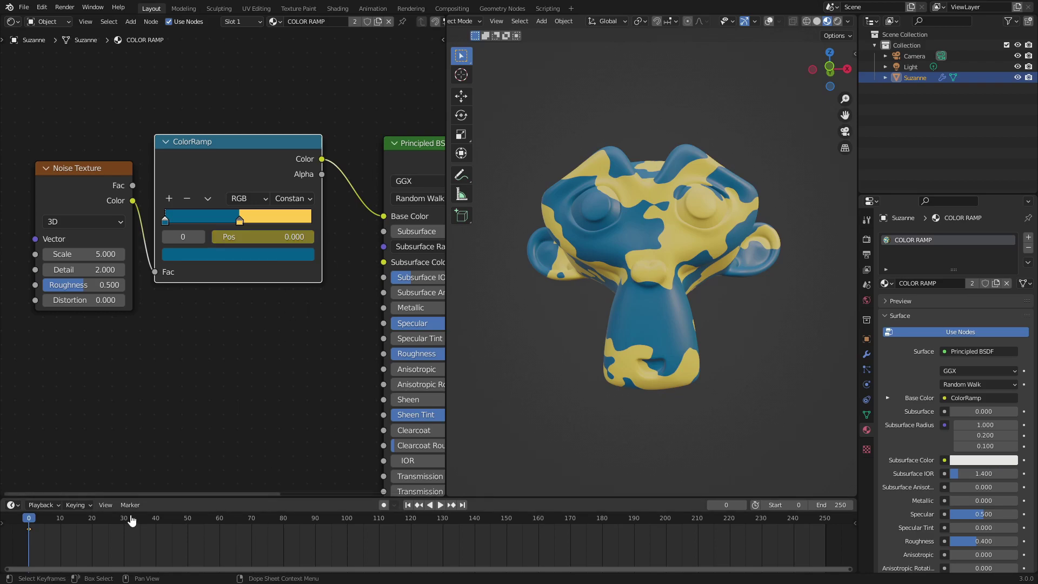
drag(126, 522, 220, 521)
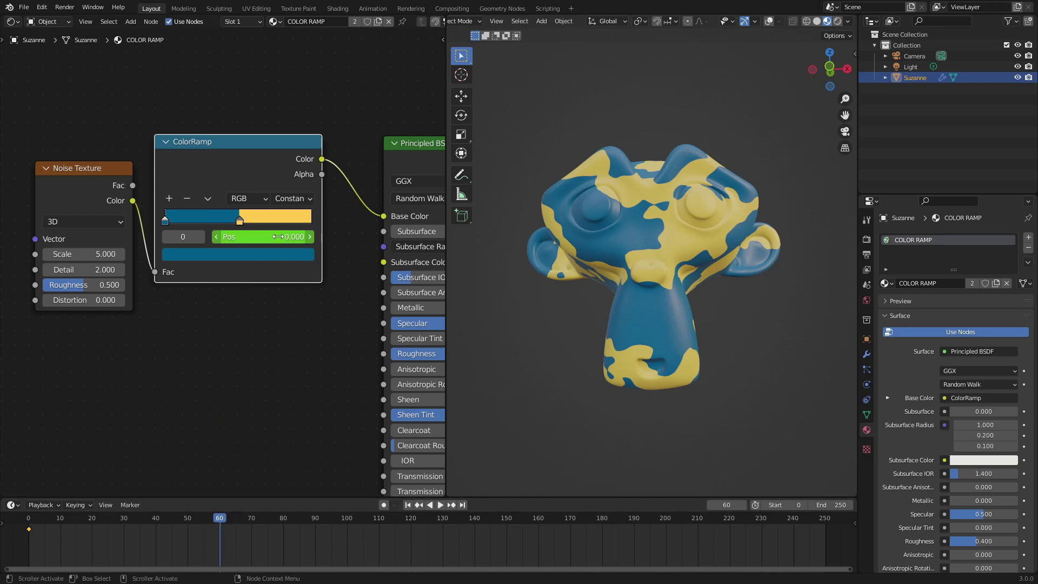
drag(276, 238, 334, 238)
key(Escape)
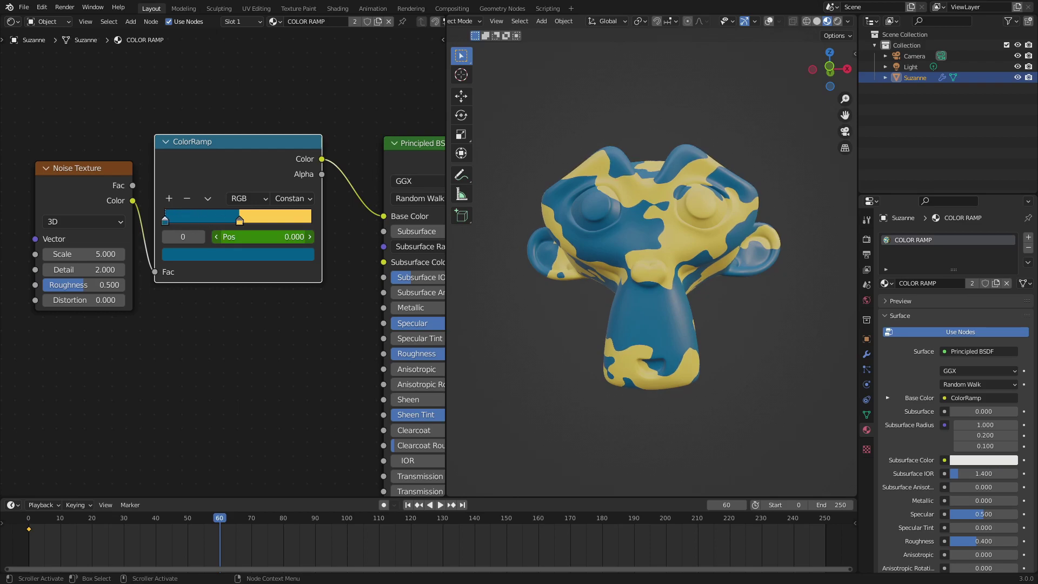
- Keyframe the yellow stop at Pos 0.509 on frame 0 and Pos 0.723 on frame 60
click(239, 221)
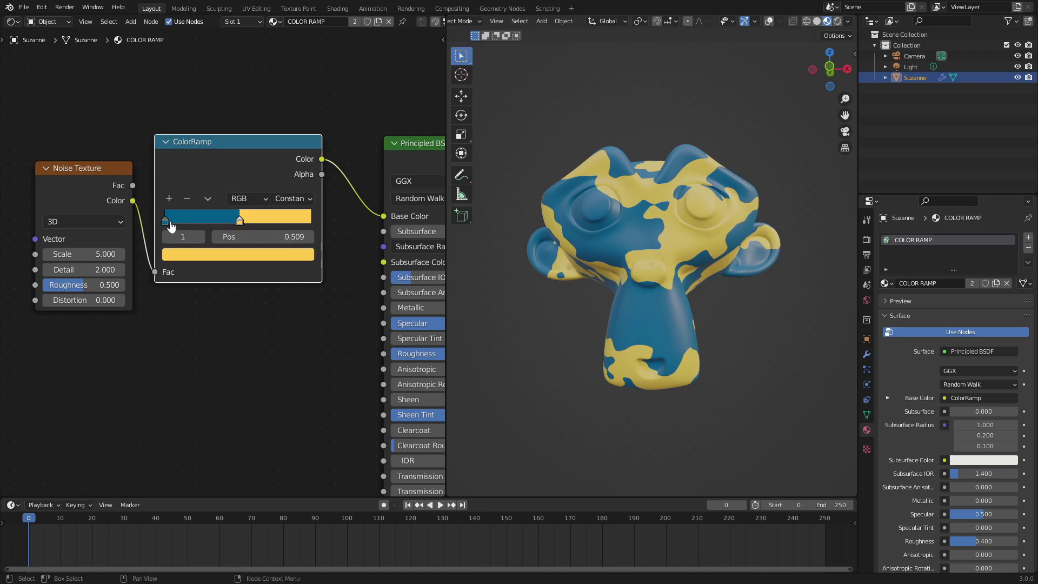
drag(165, 222, 241, 216)
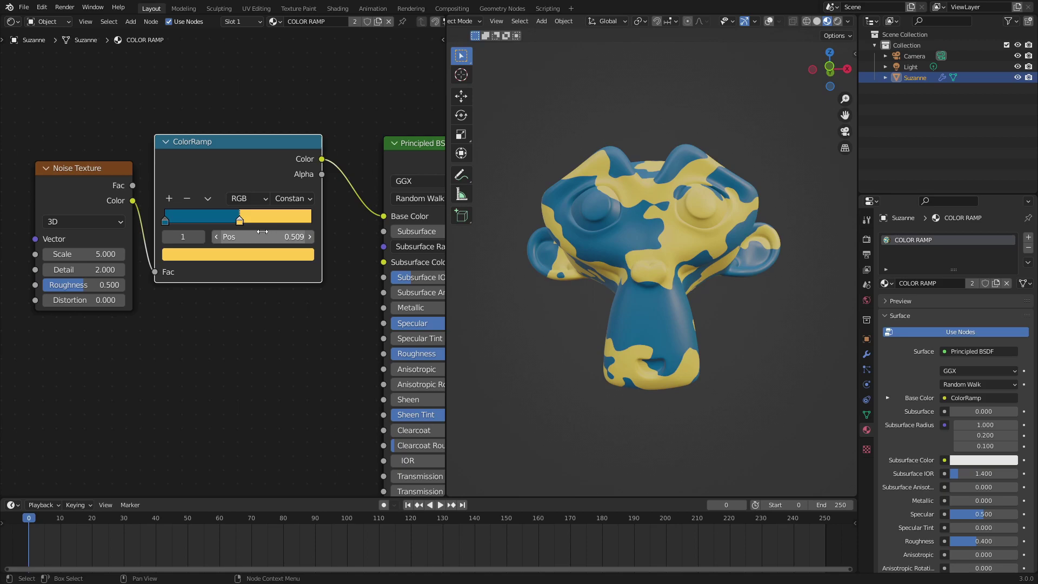
key(i)
click(220, 519)
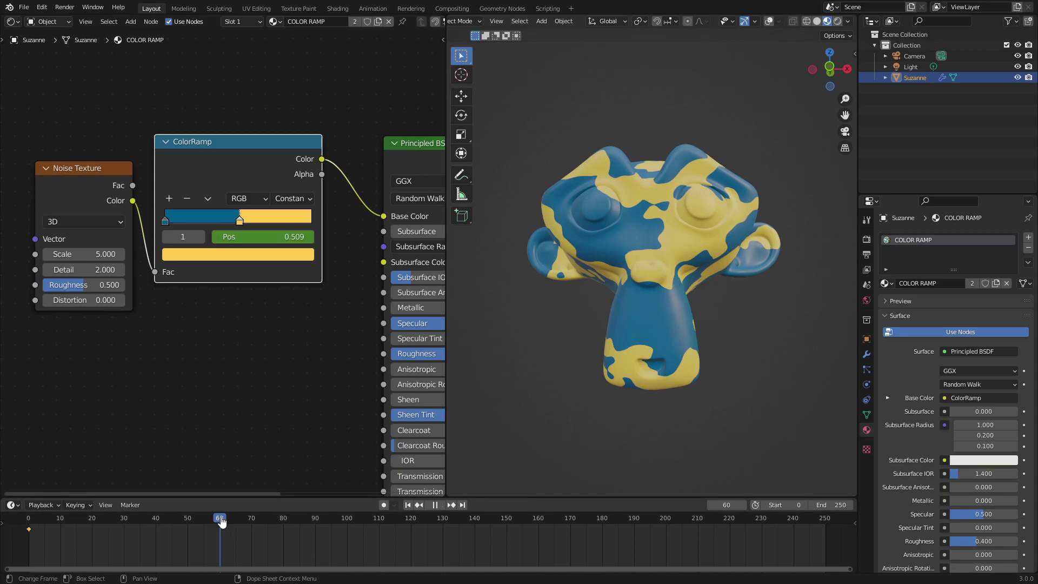
drag(239, 219, 271, 226)
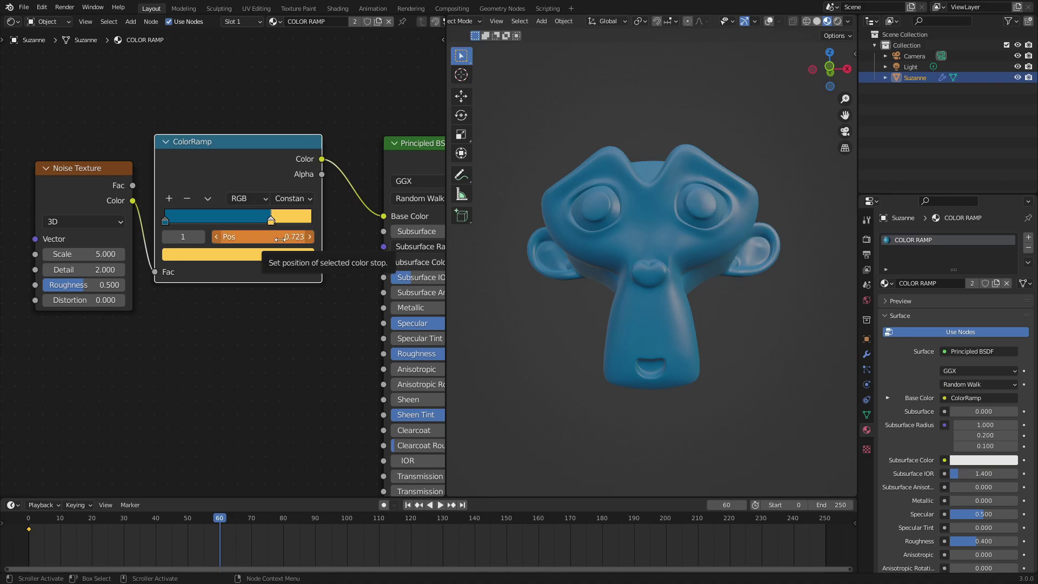
key(i)
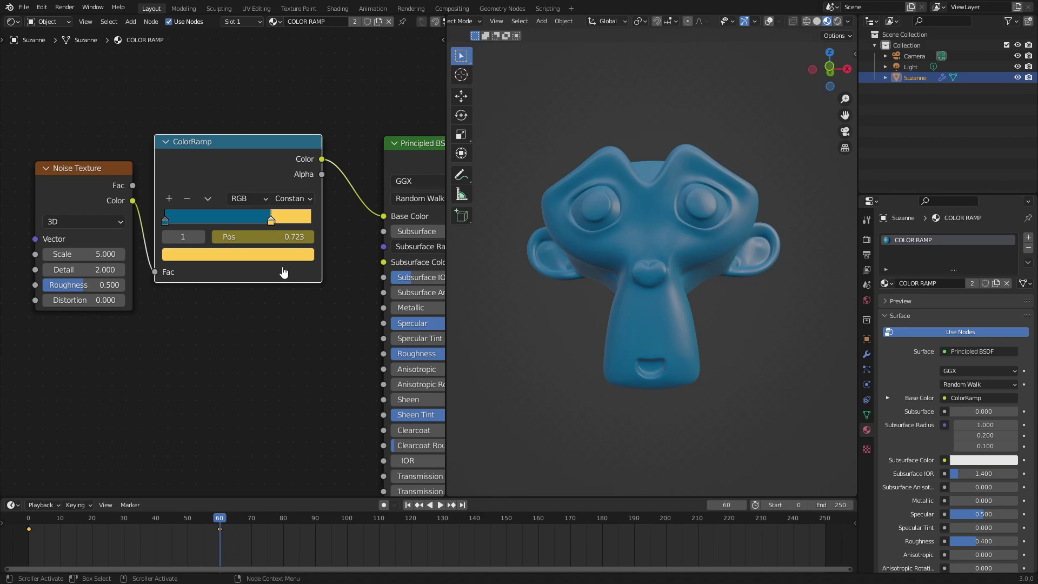
click(411, 506)
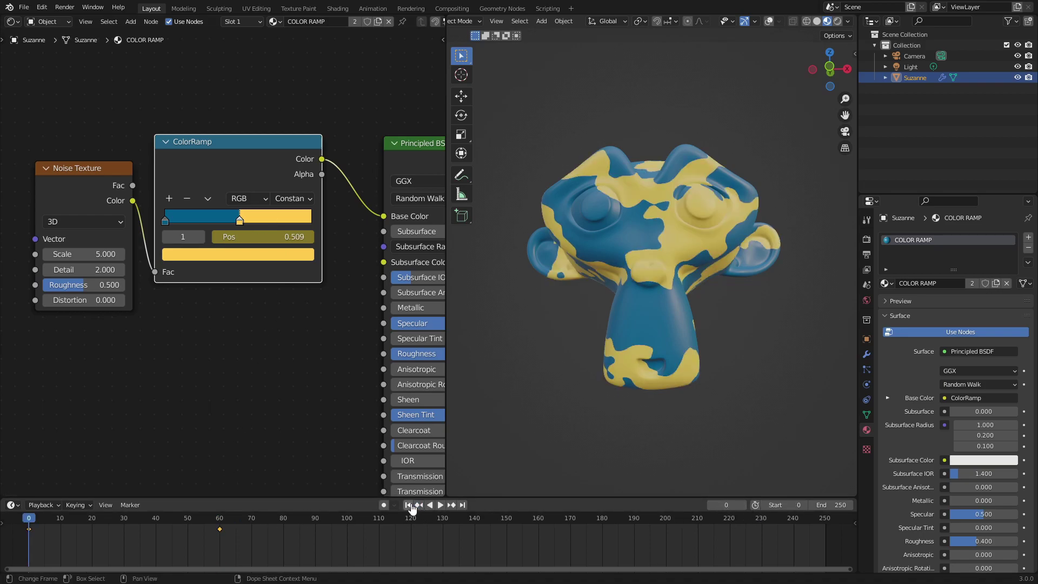
click(441, 505)
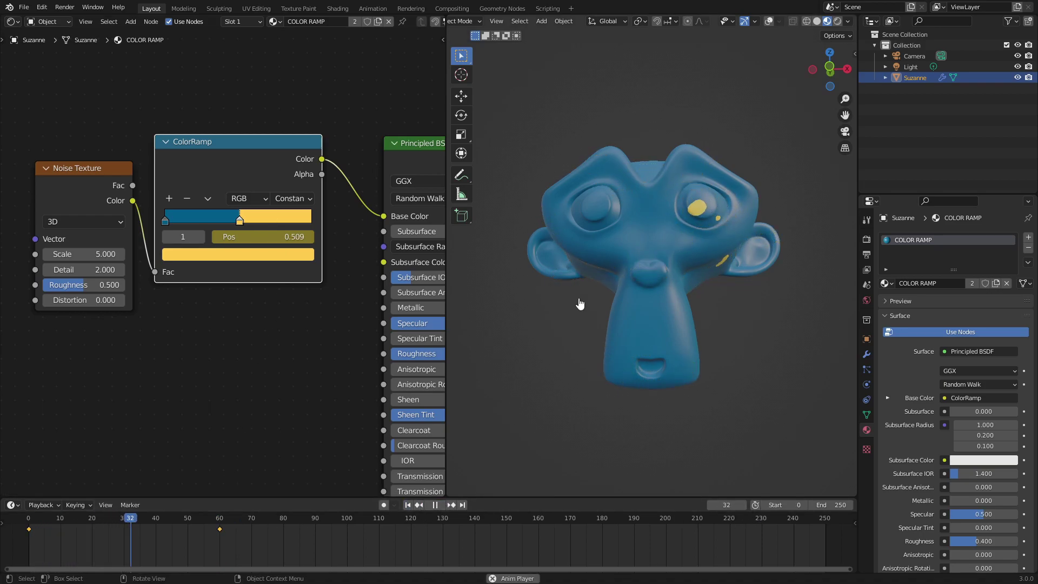
click(407, 505)
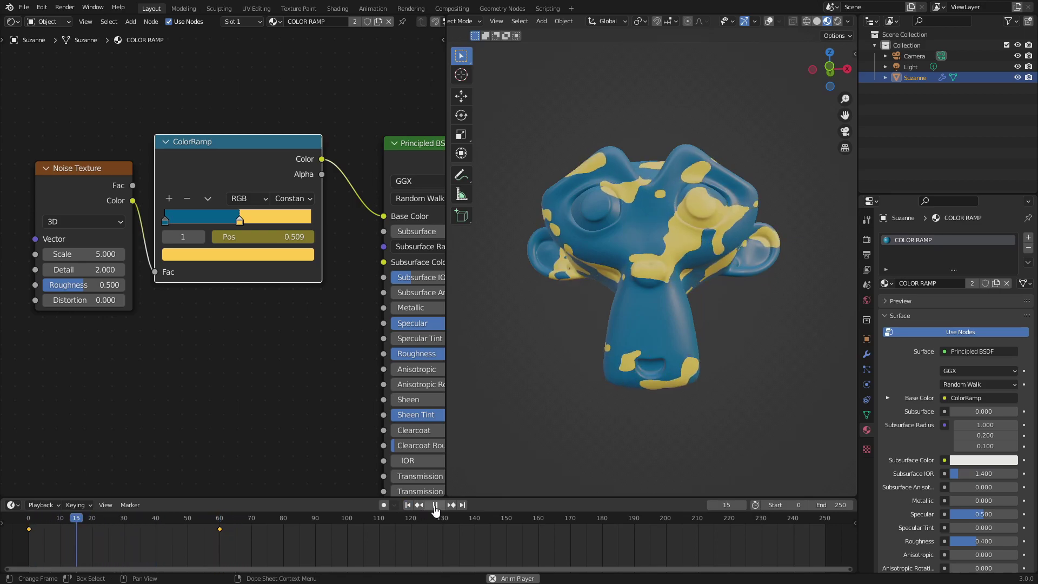
click(433, 505)
click(431, 505)
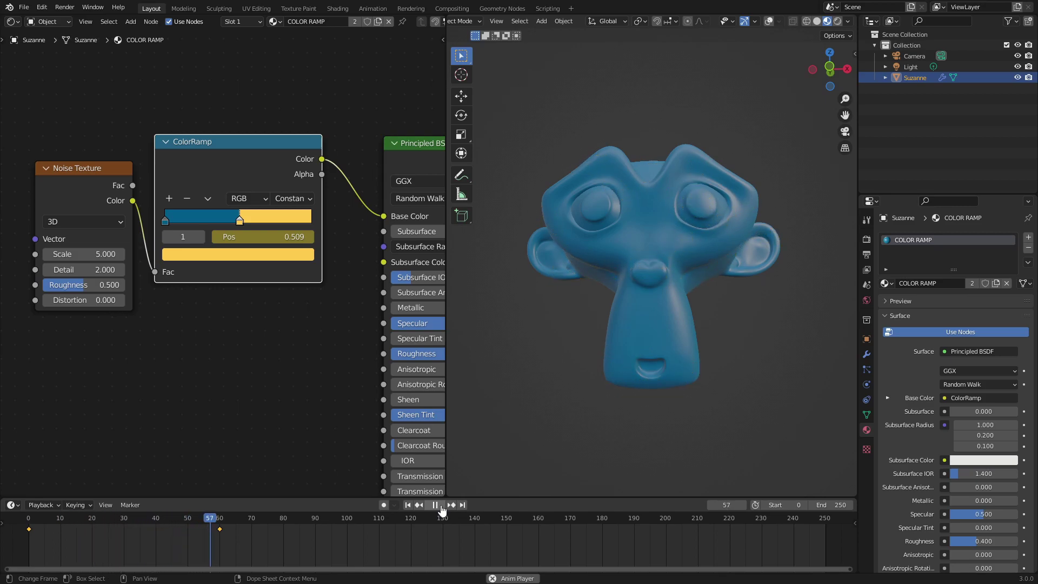
drag(205, 519, 73, 519)
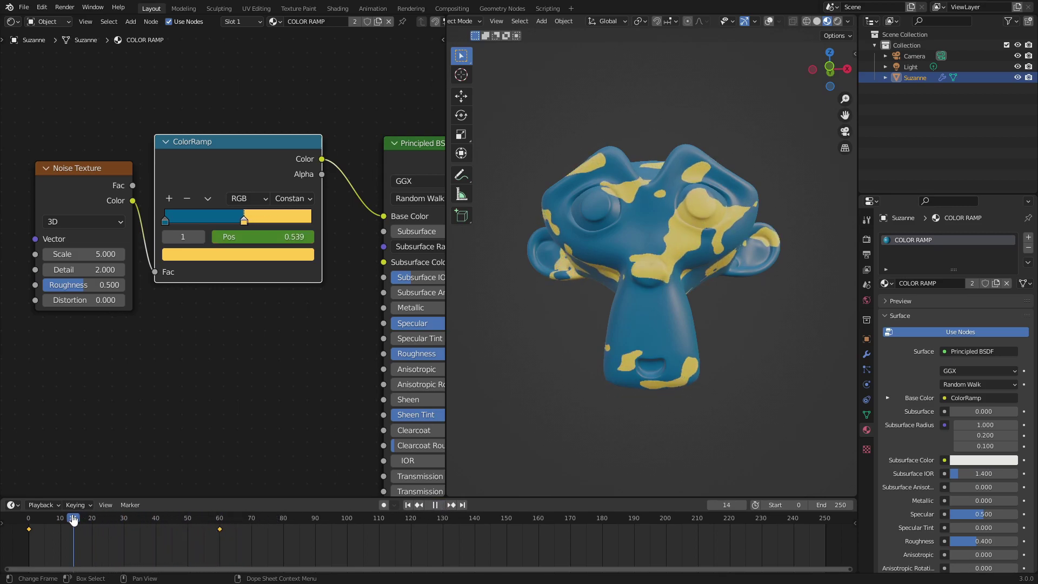
key(space)
click(250, 255)
click(238, 136)
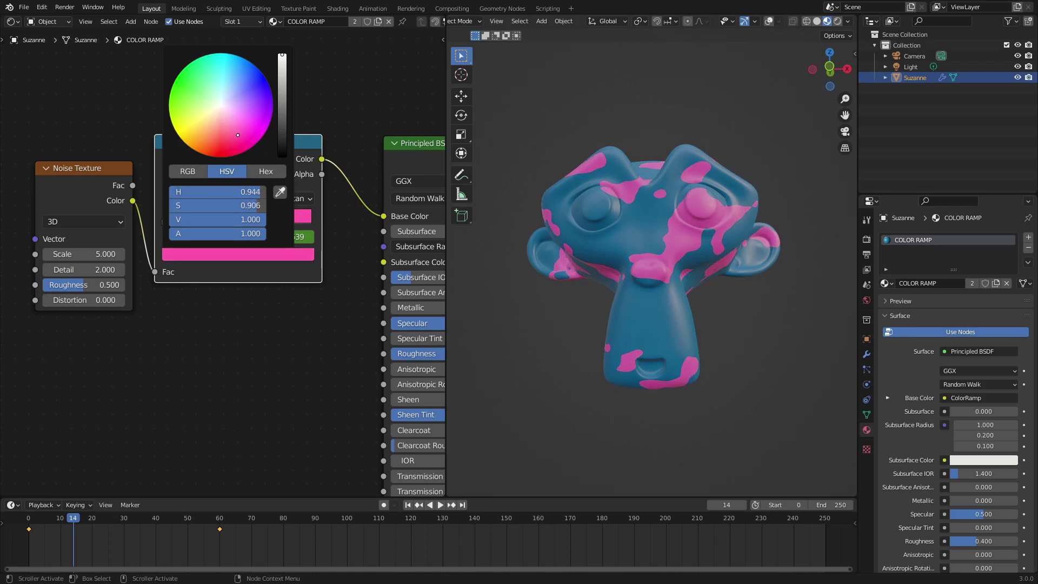
click(408, 504)
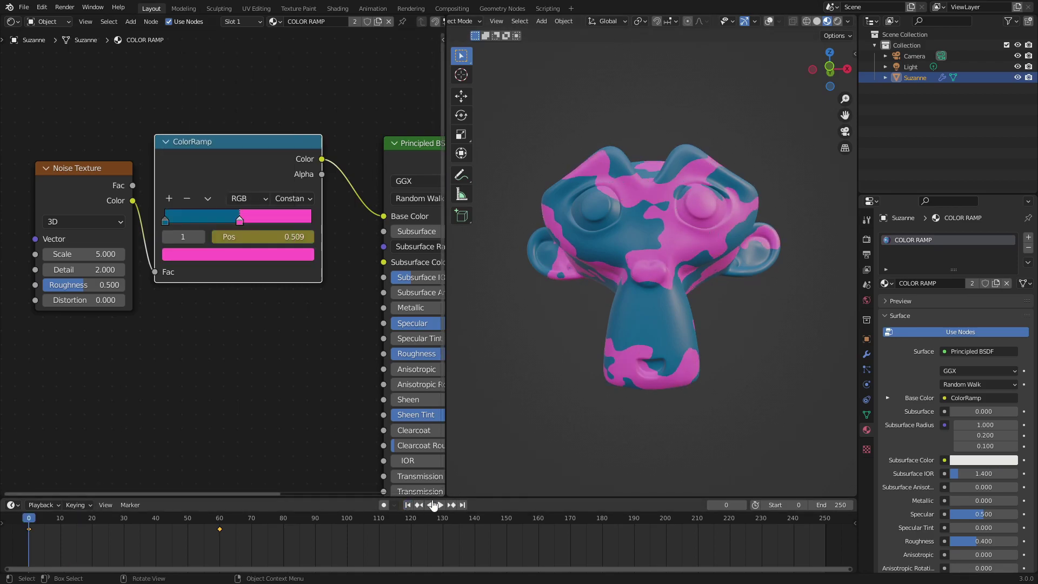
click(440, 505)
click(440, 504)
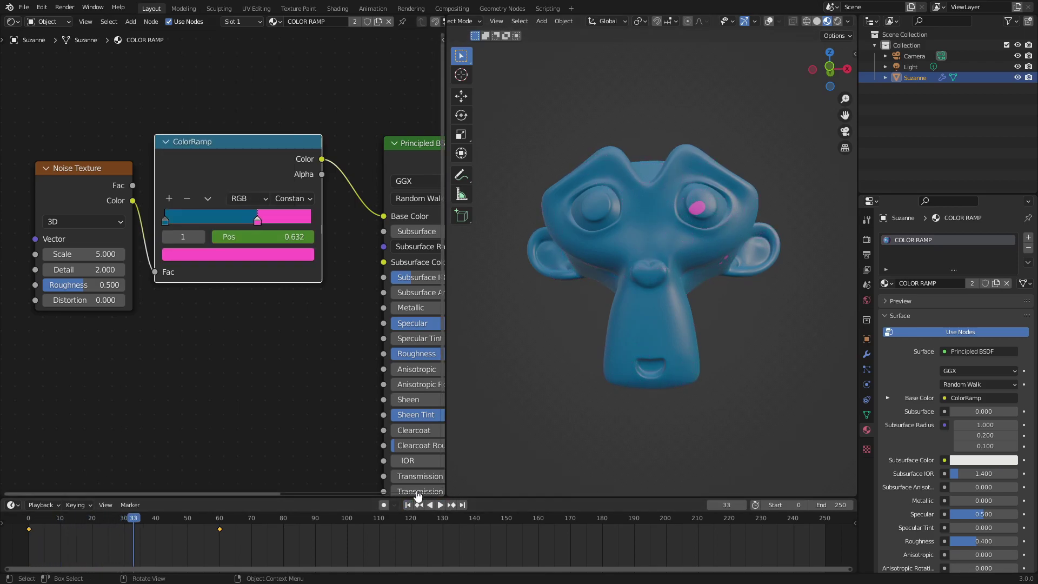
key(Escape)
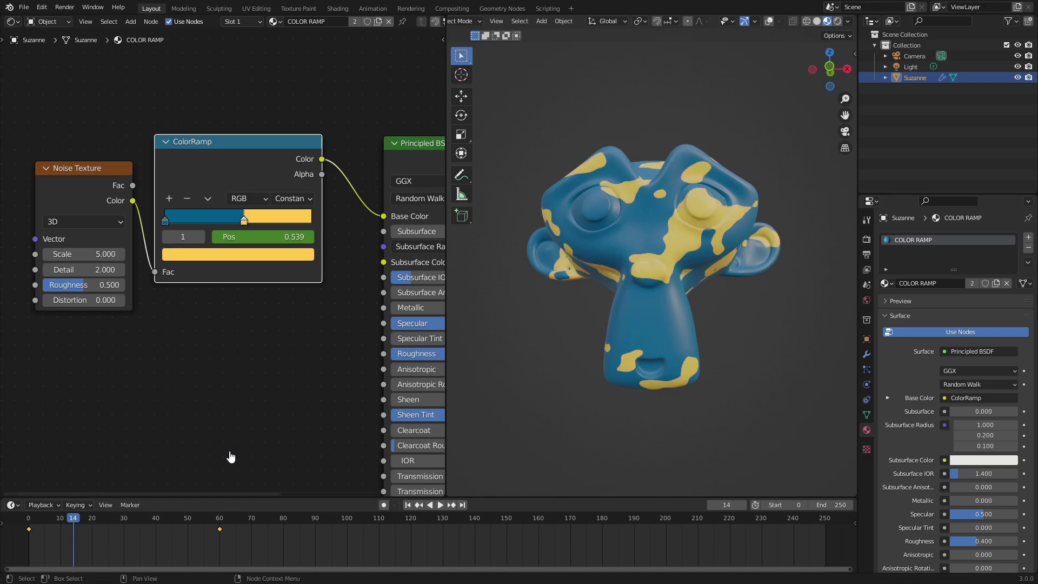
- Stop playback at frame 60 and keyframe the blue stop's colour there
key(space)
drag(102, 522, 219, 528)
key(space)
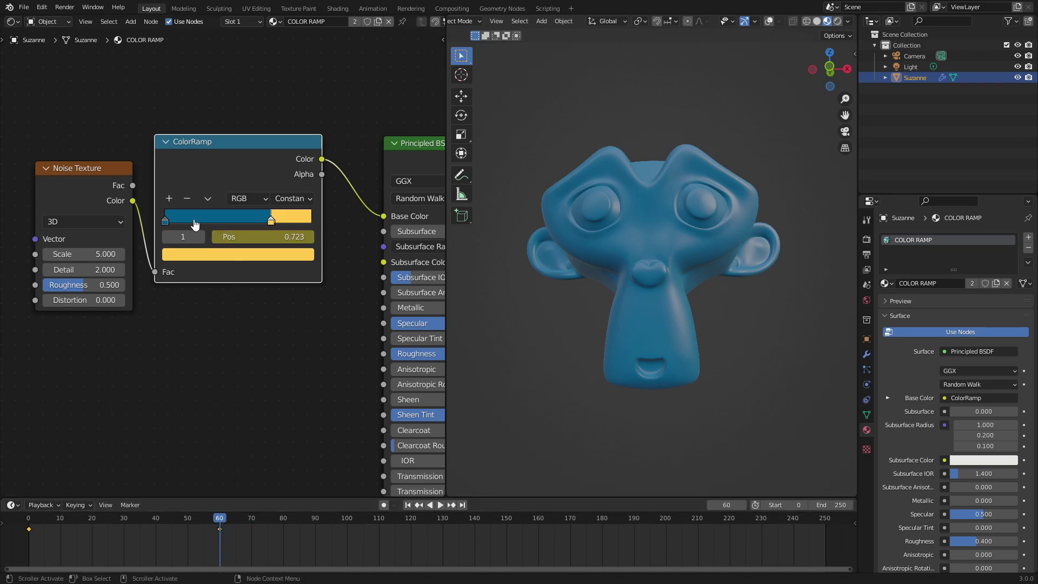
click(165, 221)
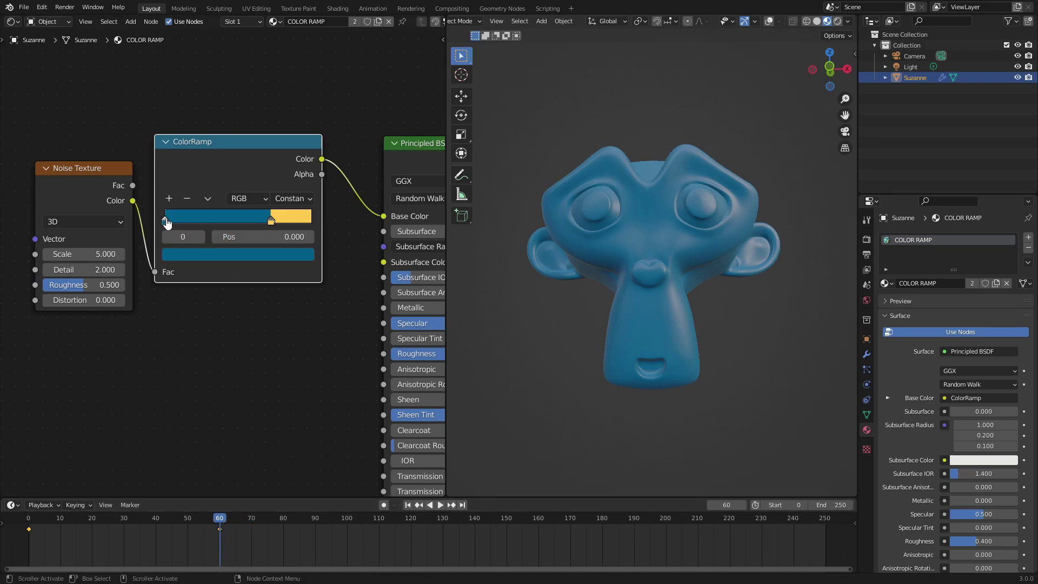
click(224, 255)
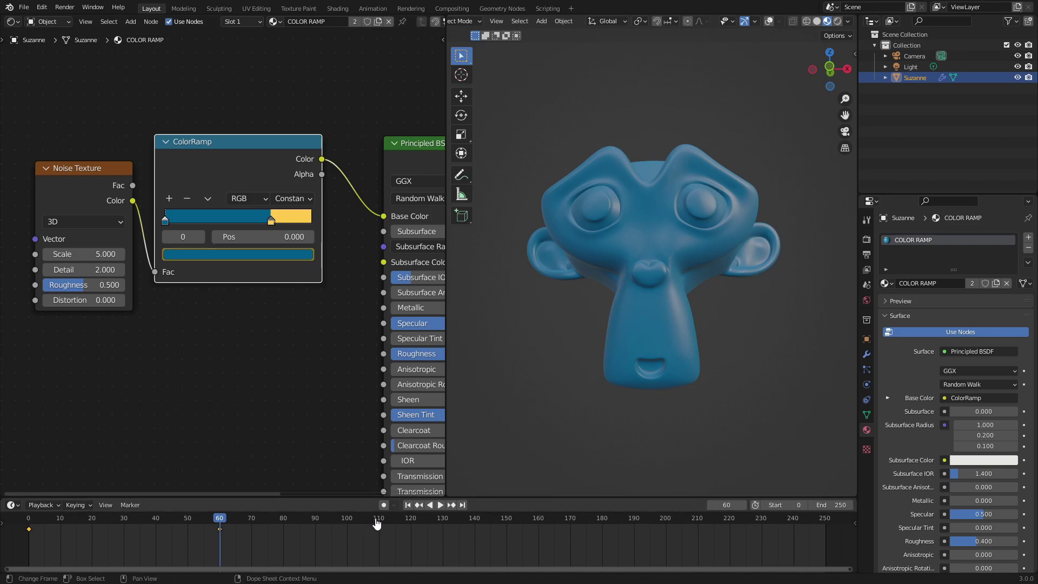
- At frame 100 turn the blue stop's colour white, then replay from the first frame
click(345, 524)
click(287, 256)
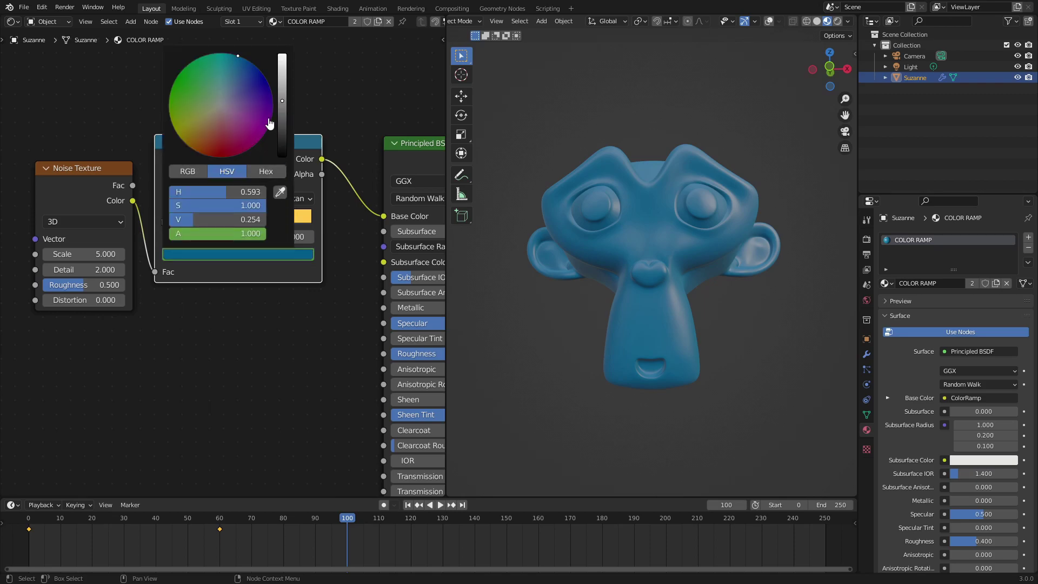
drag(281, 103, 282, 55)
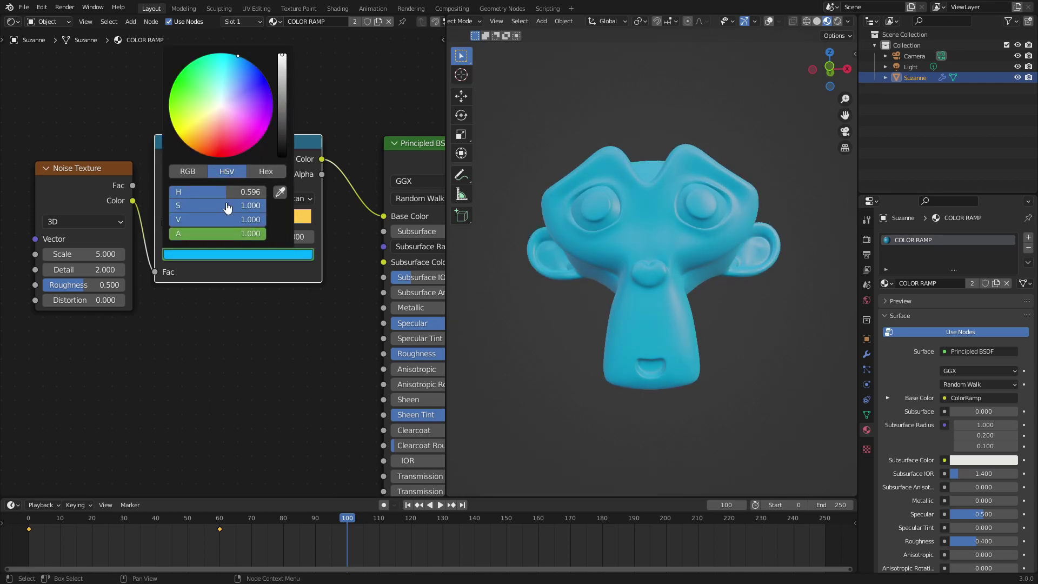
drag(227, 208, 173, 208)
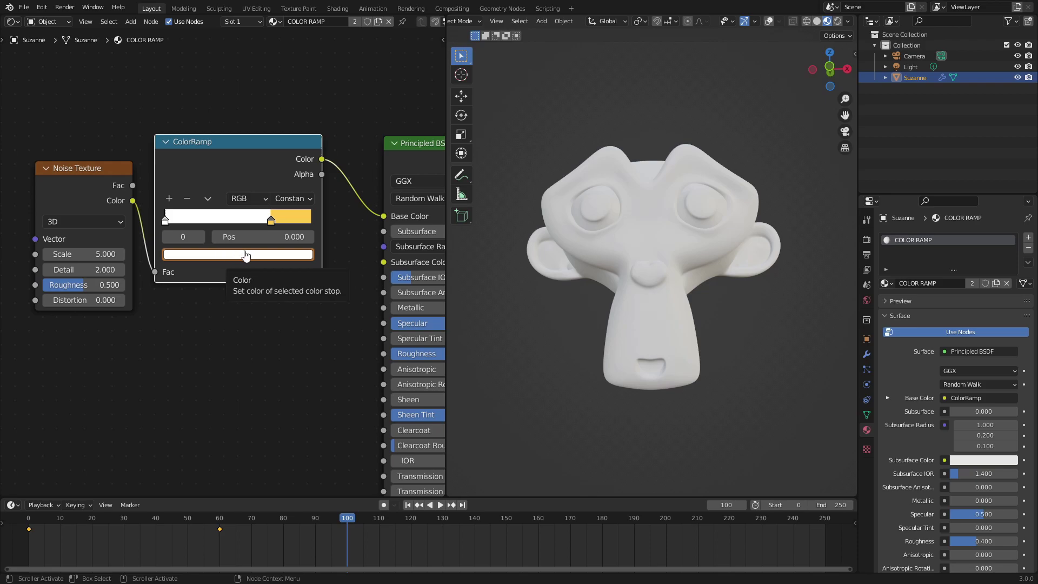
click(408, 505)
click(441, 505)
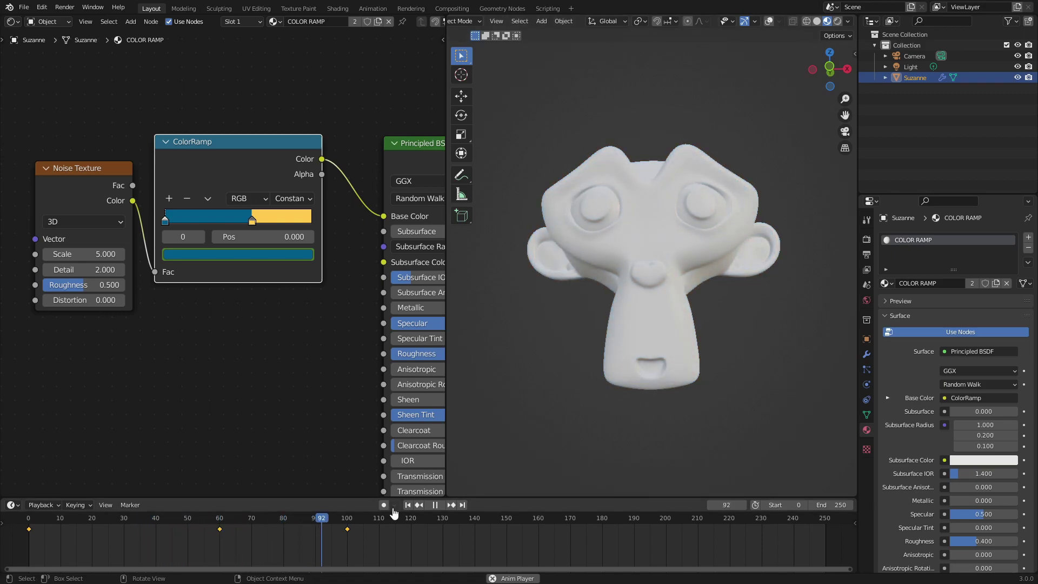
- Stop playback at frame 106 and set the scene's end frame to 100
click(438, 505)
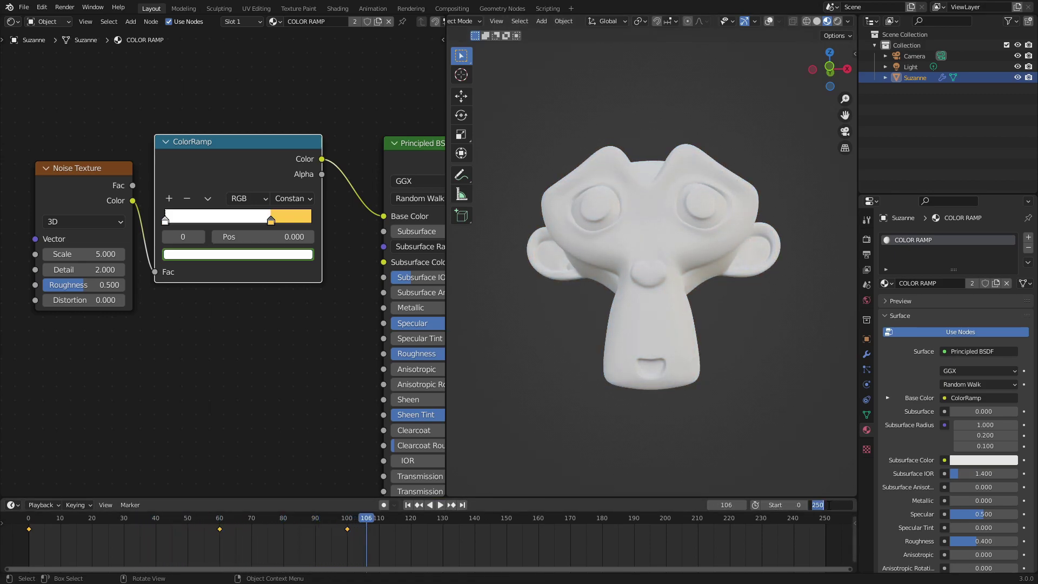
text(0)
key(Return)
ctrl+scroll(648, 540, left, 5)
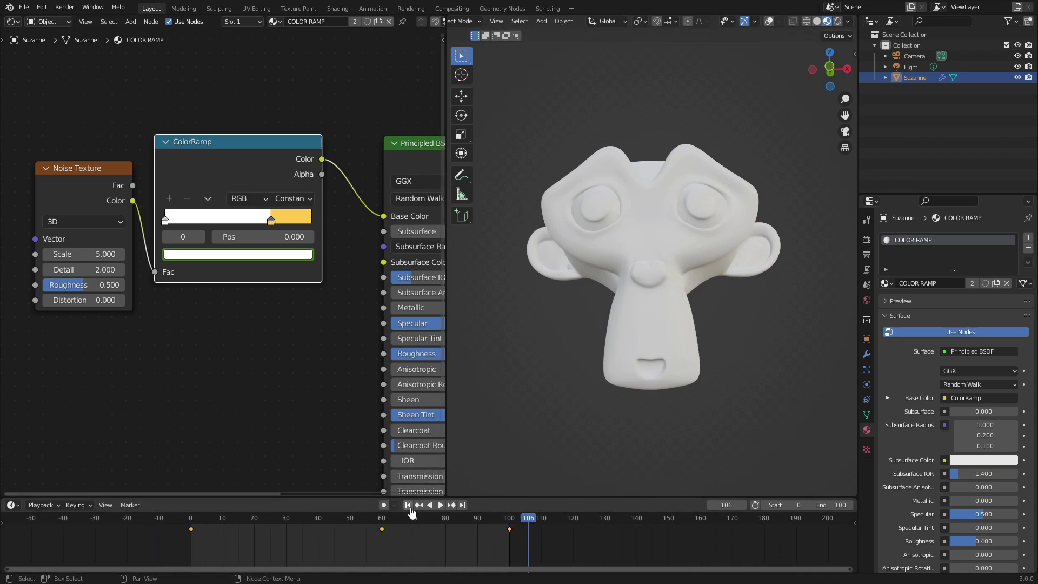
- Replay the shortened animation from the first frame and view Suzanne from the side
click(408, 505)
click(440, 505)
scroll(303, 375, down, 2)
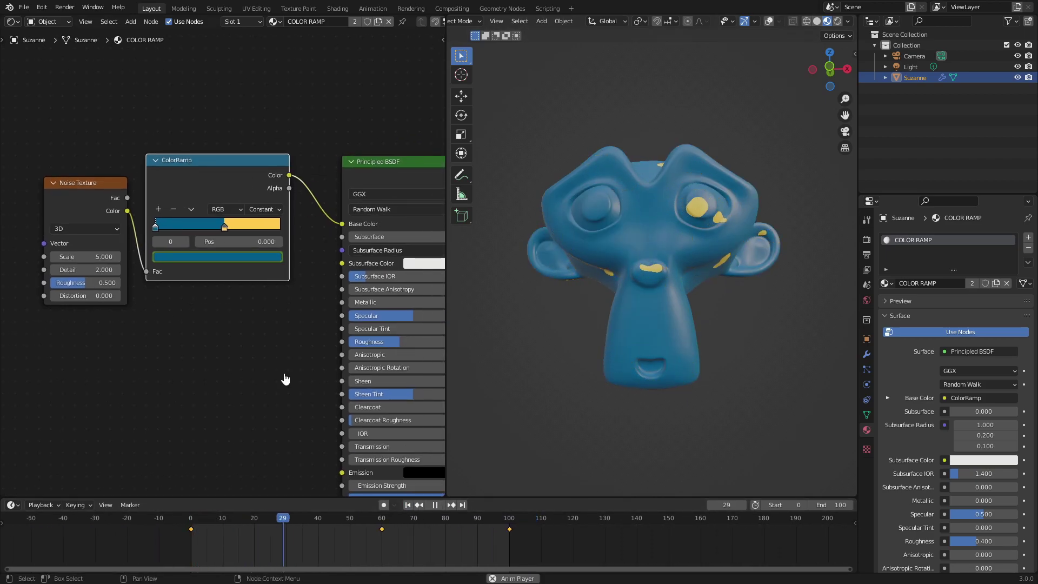
scroll(299, 391, up, 1)
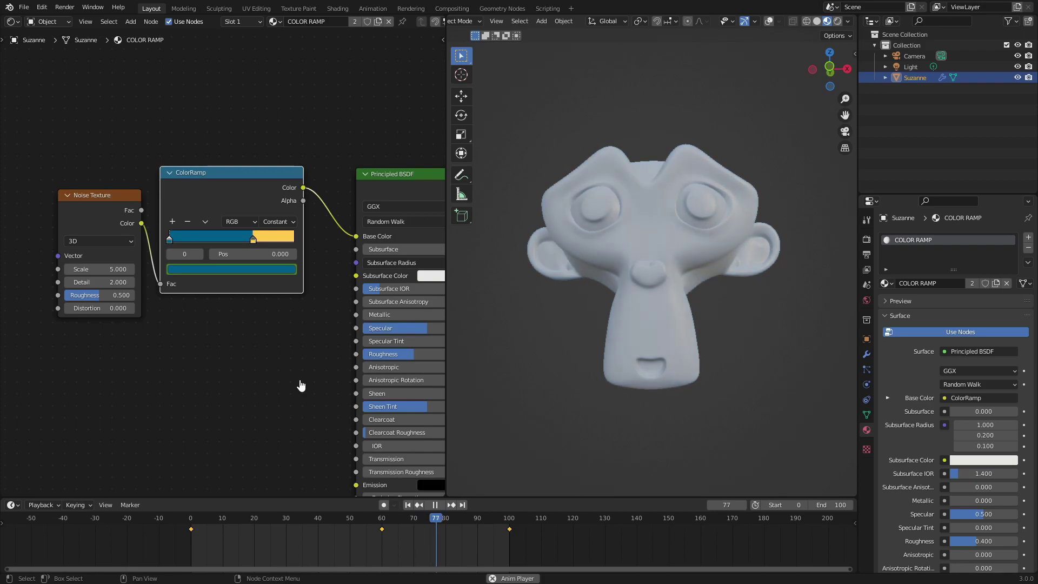
middle_drag(301, 385, 289, 394)
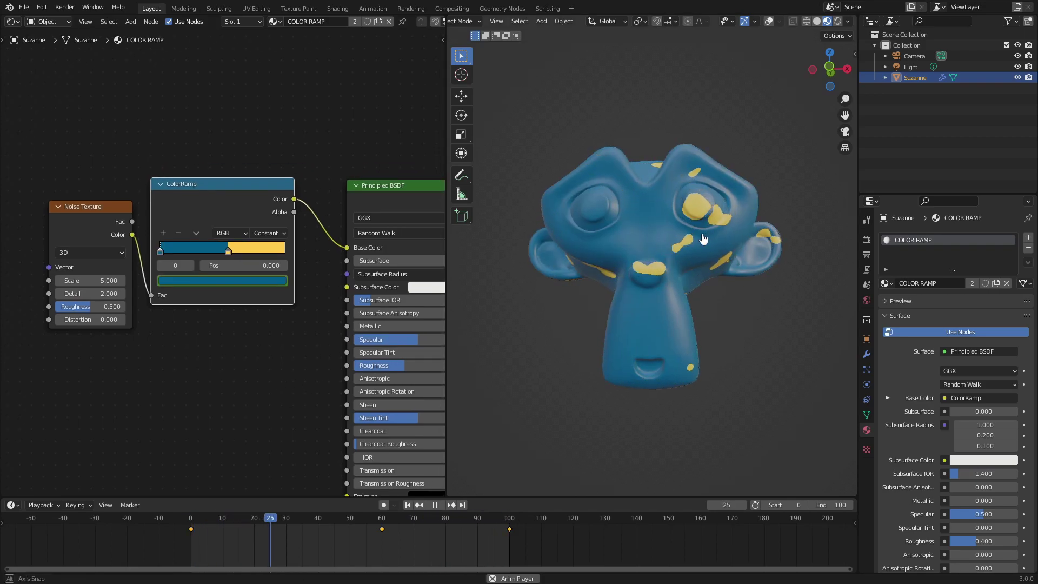
middle_drag(697, 270, 741, 230)
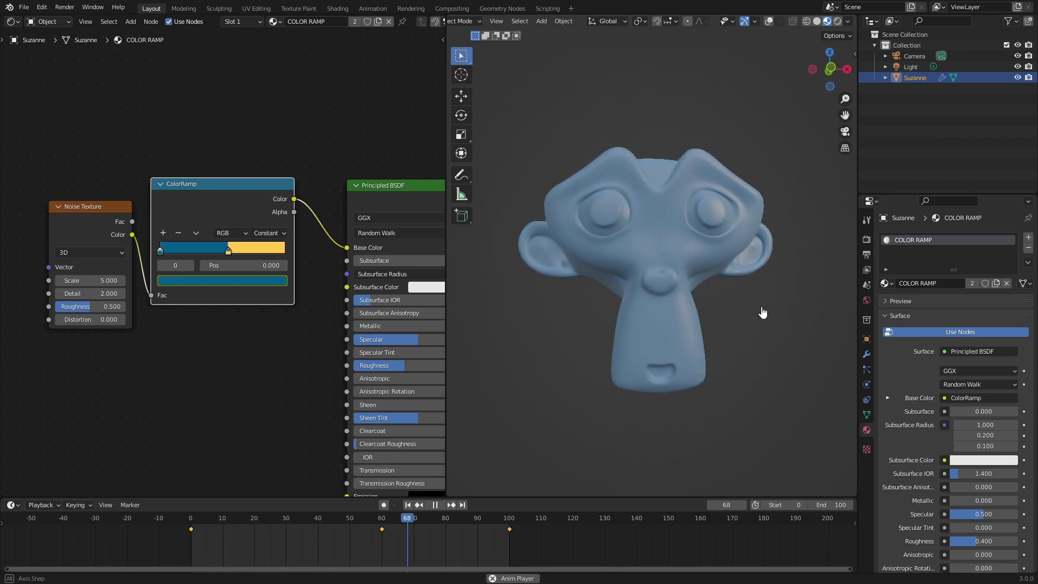